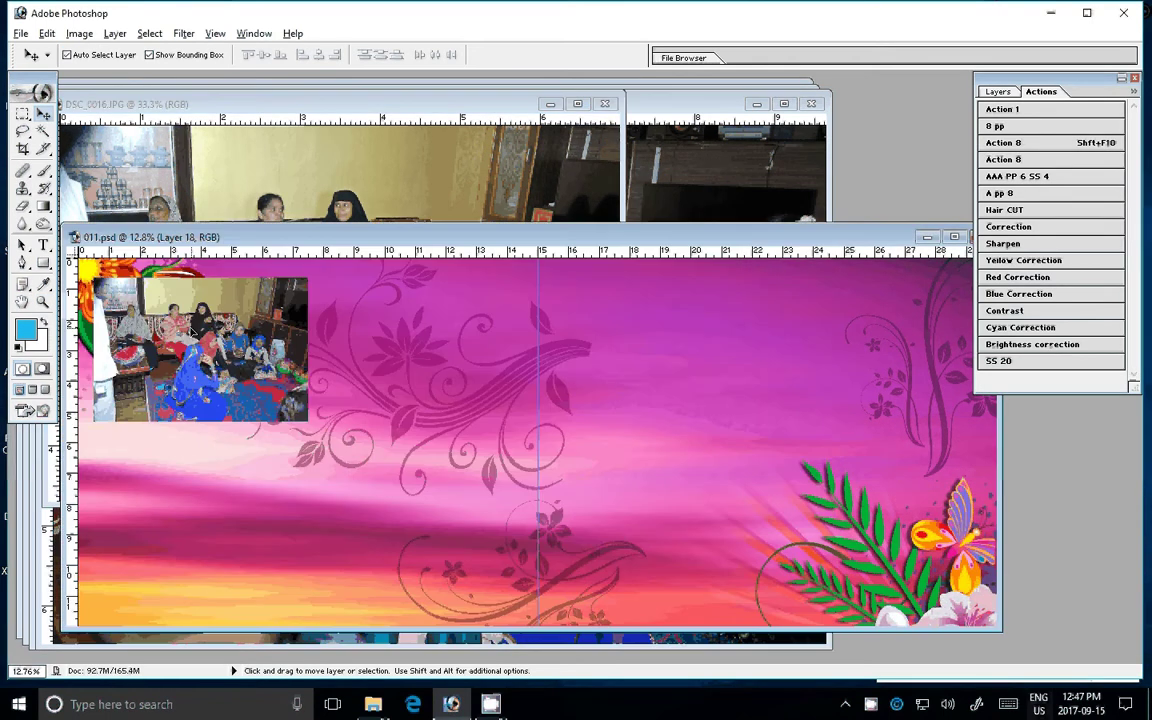
Step: Nudge the family photo slightly up on the spread and close DSC_0016 without saving
{"action": "left_click_drag", "start_coordinate": [192, 331], "coordinate": [191, 325]}
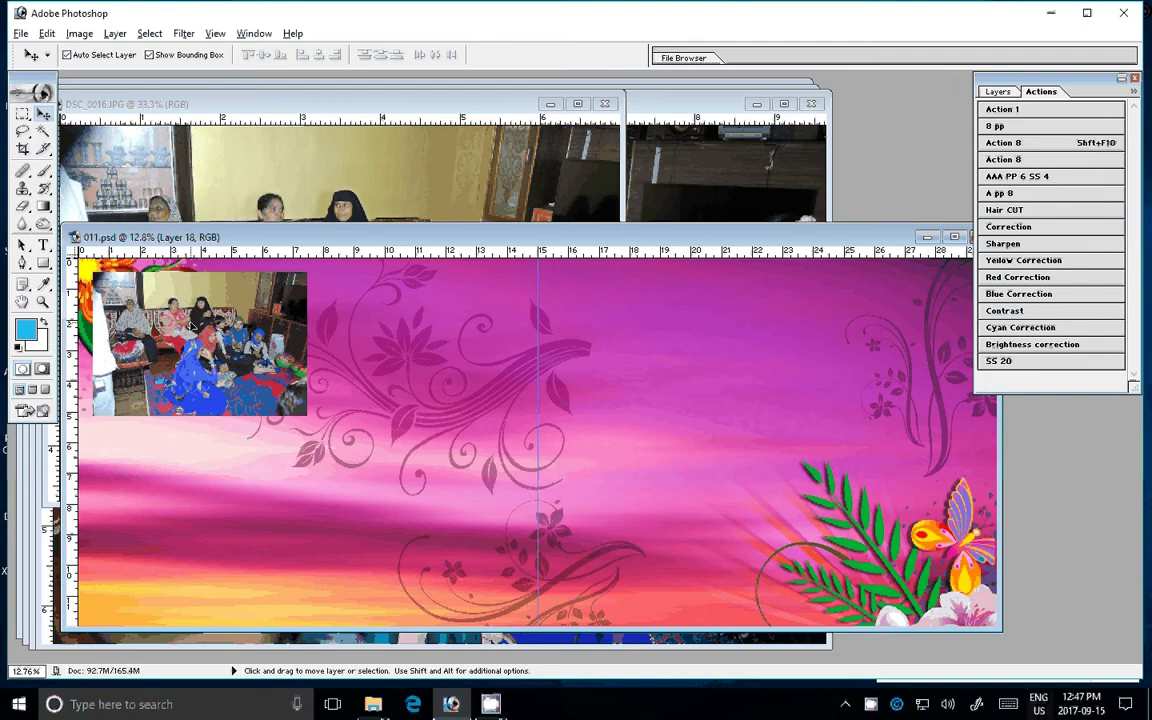
{"action": "left_click_drag", "start_coordinate": [280, 238], "coordinate": [441, 272]}
{"action": "left_click", "coordinate": [560, 124]}
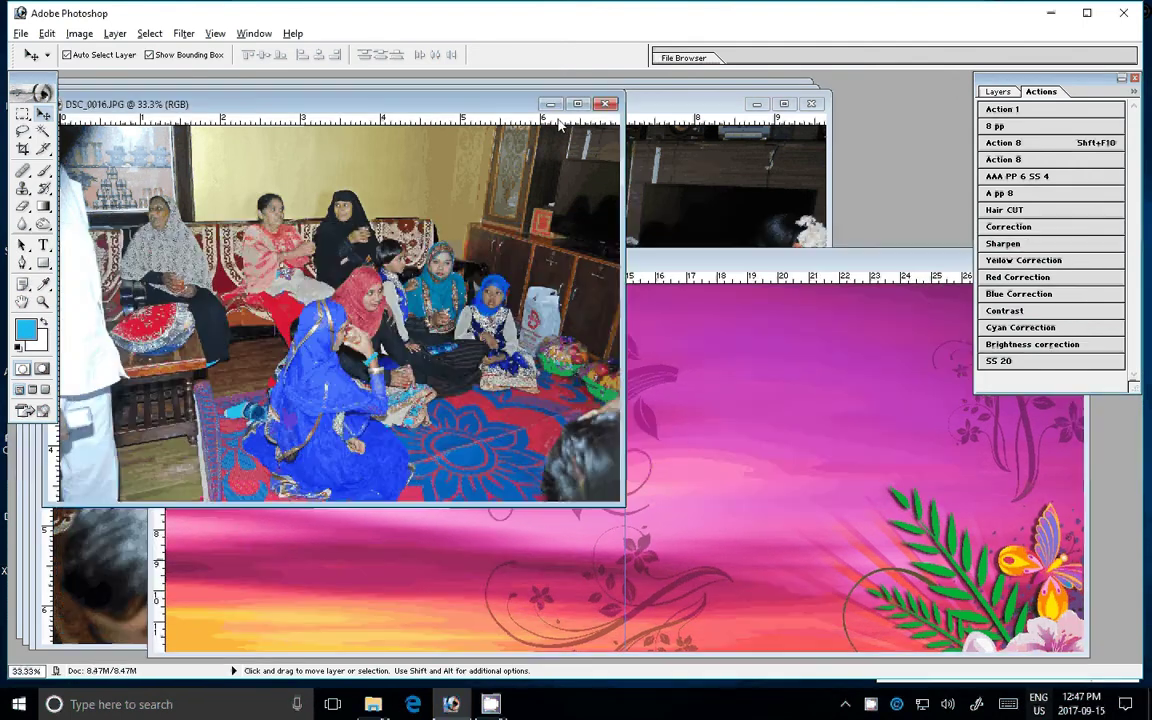
{"action": "left_click", "coordinate": [605, 104]}
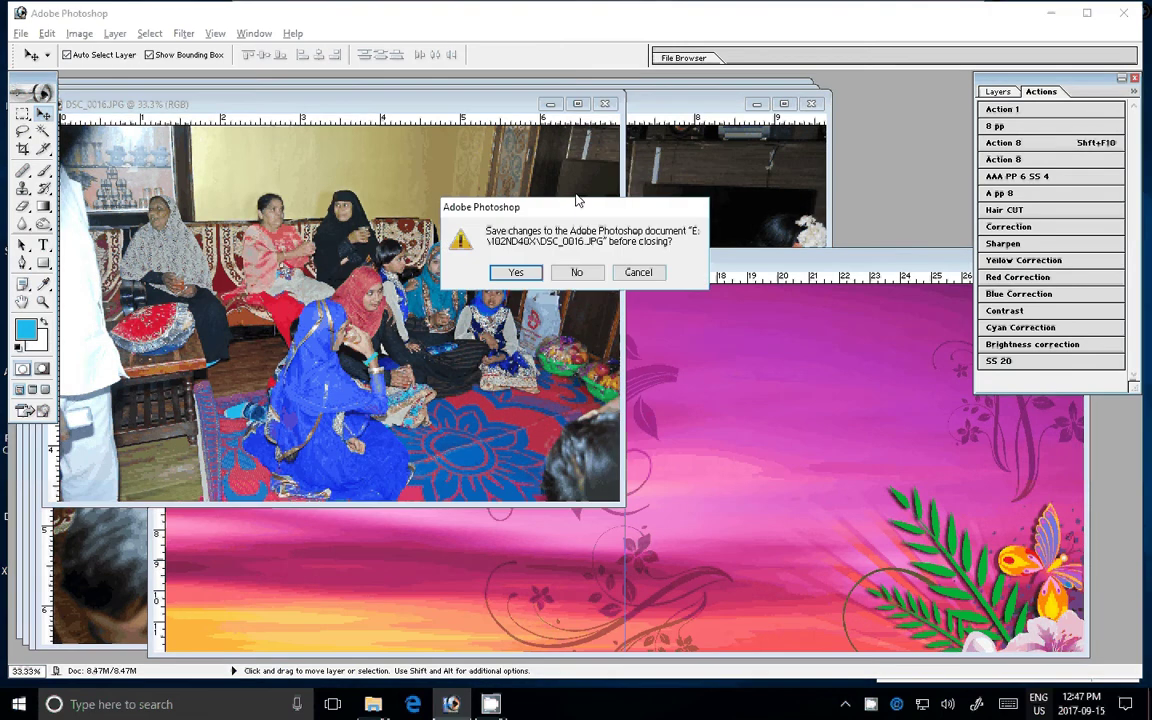
{"action": "left_click", "coordinate": [577, 272]}
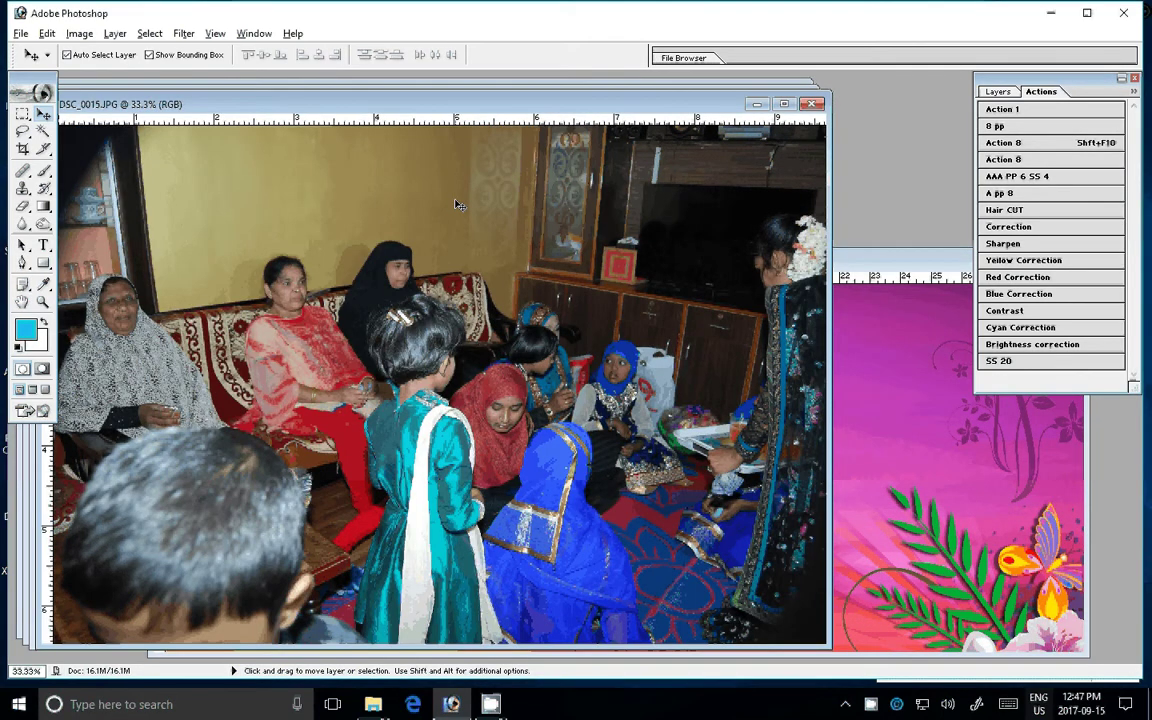
Step: Brighten DSC_0015 with a saved action, then close it without saving
{"action": "left_click", "coordinate": [1017, 176]}
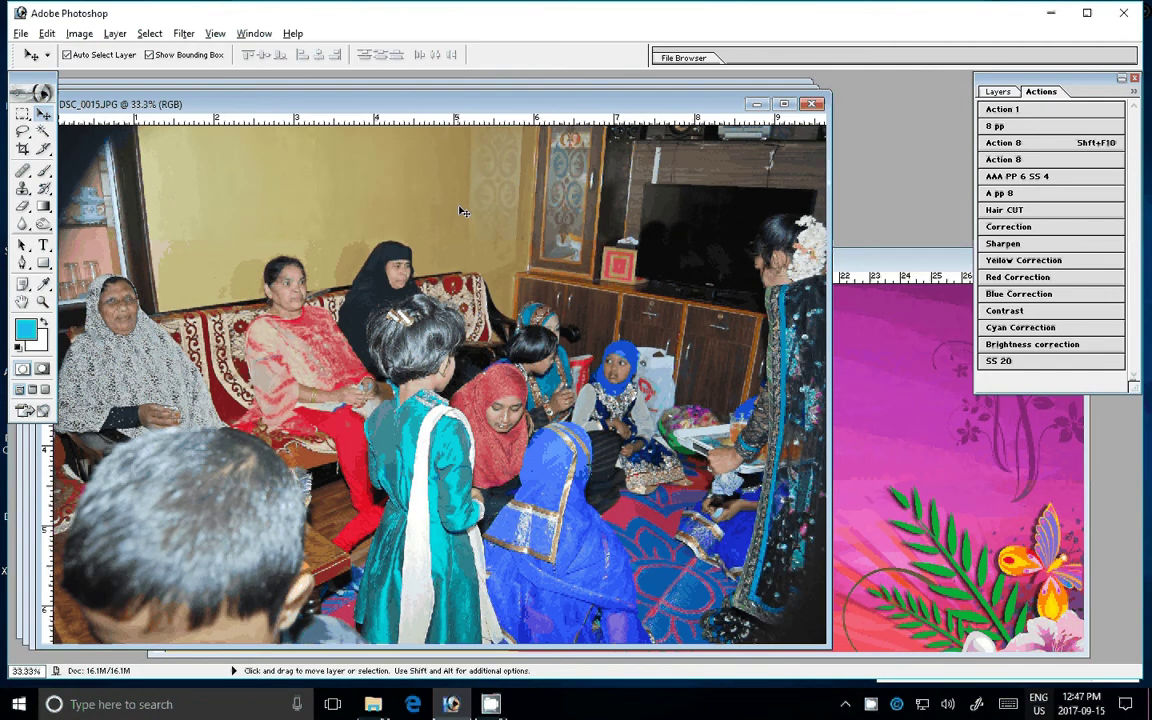
{"action": "left_click", "coordinate": [812, 104]}
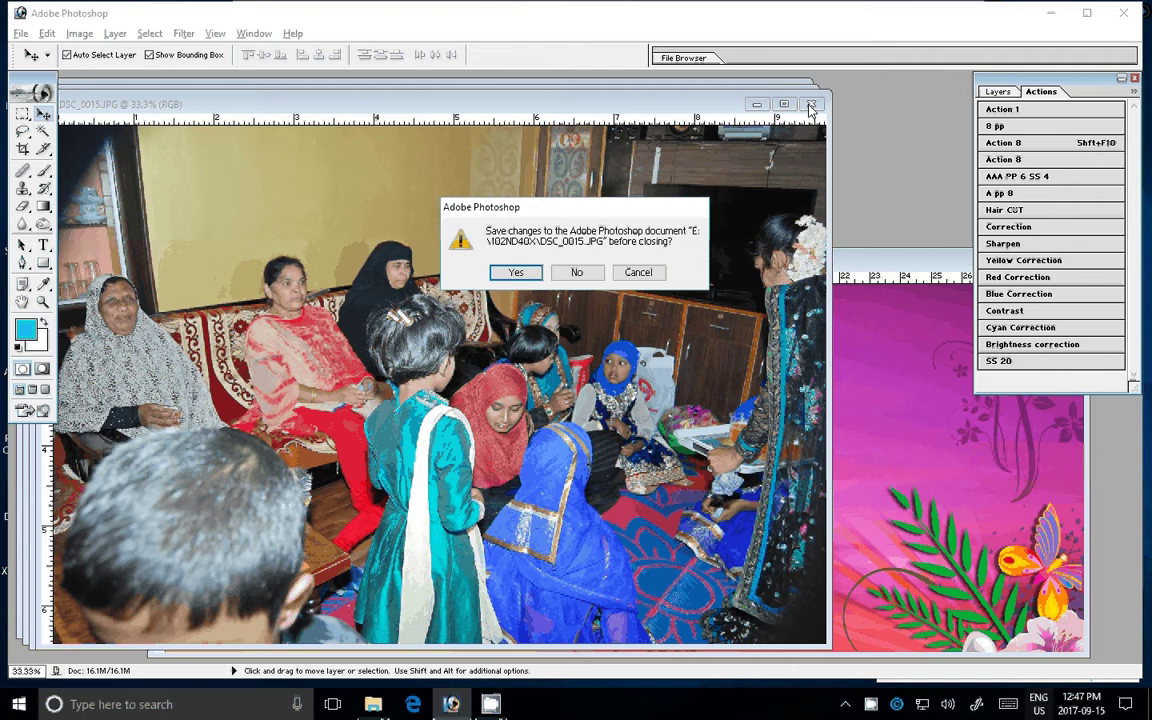
{"action": "key", "text": "Return"}
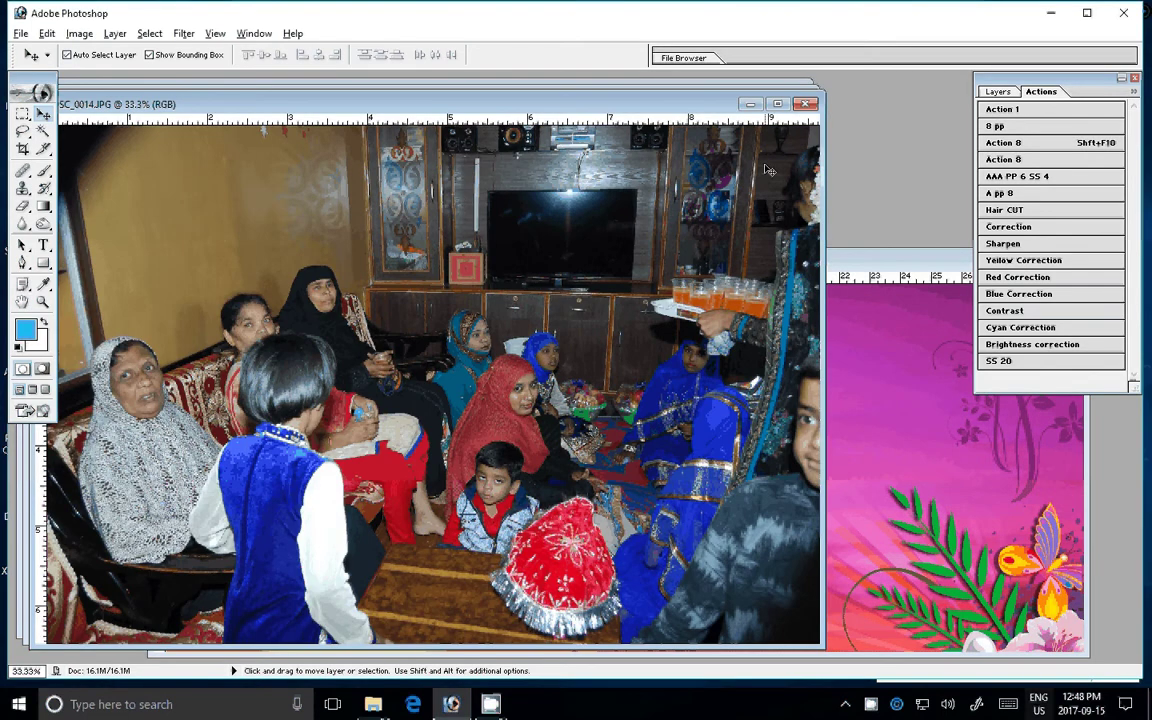
Step: Close DSC_0014, then rotate DSC_0013 90° counter-clockwise and fit it on screen
{"action": "key", "text": "ctrl+w"}
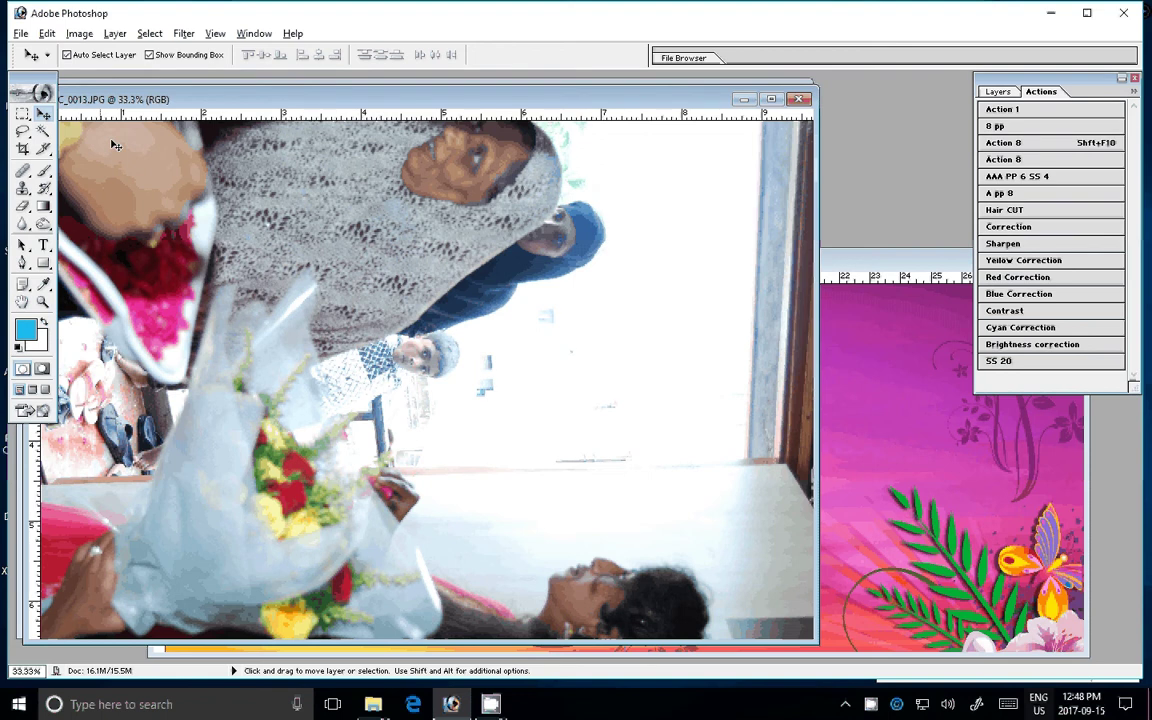
{"action": "left_click", "coordinate": [80, 34]}
{"action": "mouse_move", "coordinate": [60, 192]}
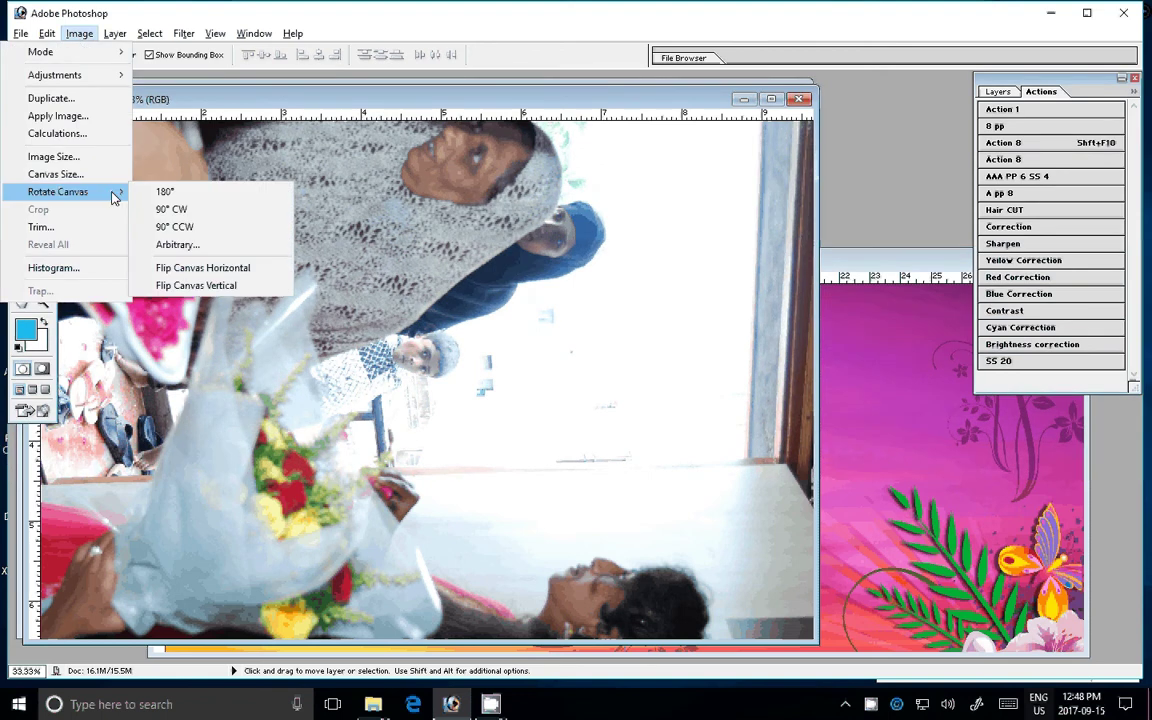
{"action": "left_click", "coordinate": [174, 226]}
{"action": "scroll", "coordinate": [423, 333], "scroll_direction": "down", "scroll_amount": 3}
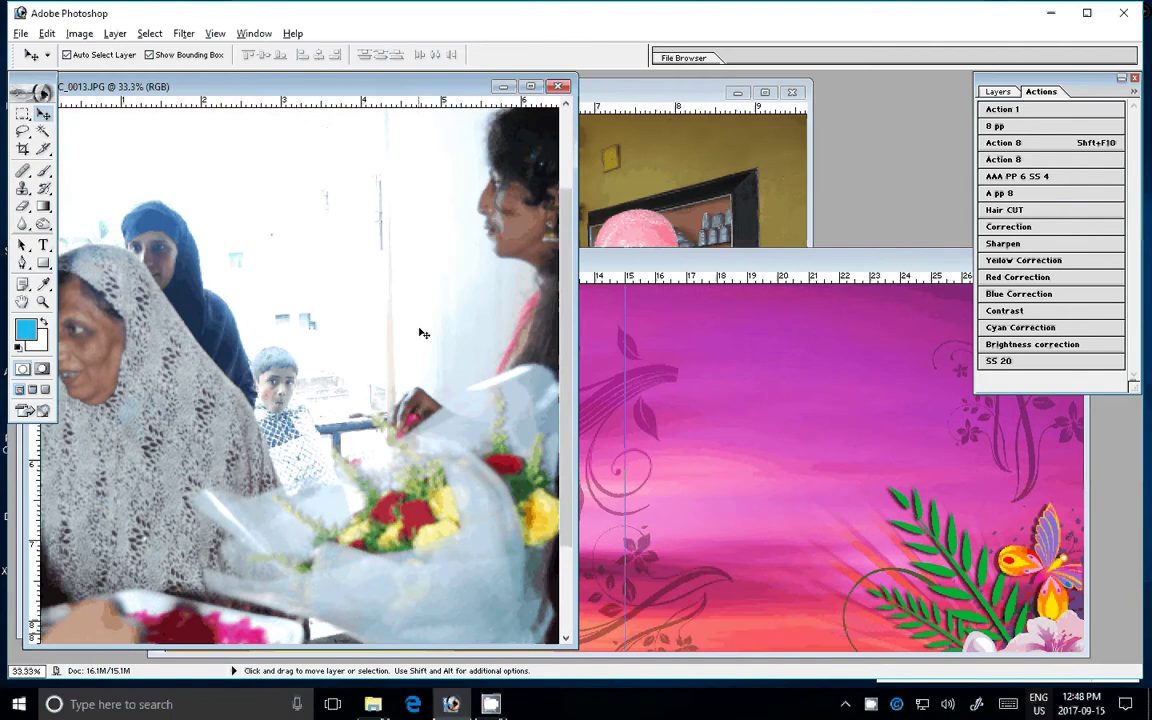
{"action": "scroll", "coordinate": [423, 333], "scroll_direction": "down", "scroll_amount": 2}
{"action": "key", "text": "z"}
{"action": "right_click", "coordinate": [406, 300]}
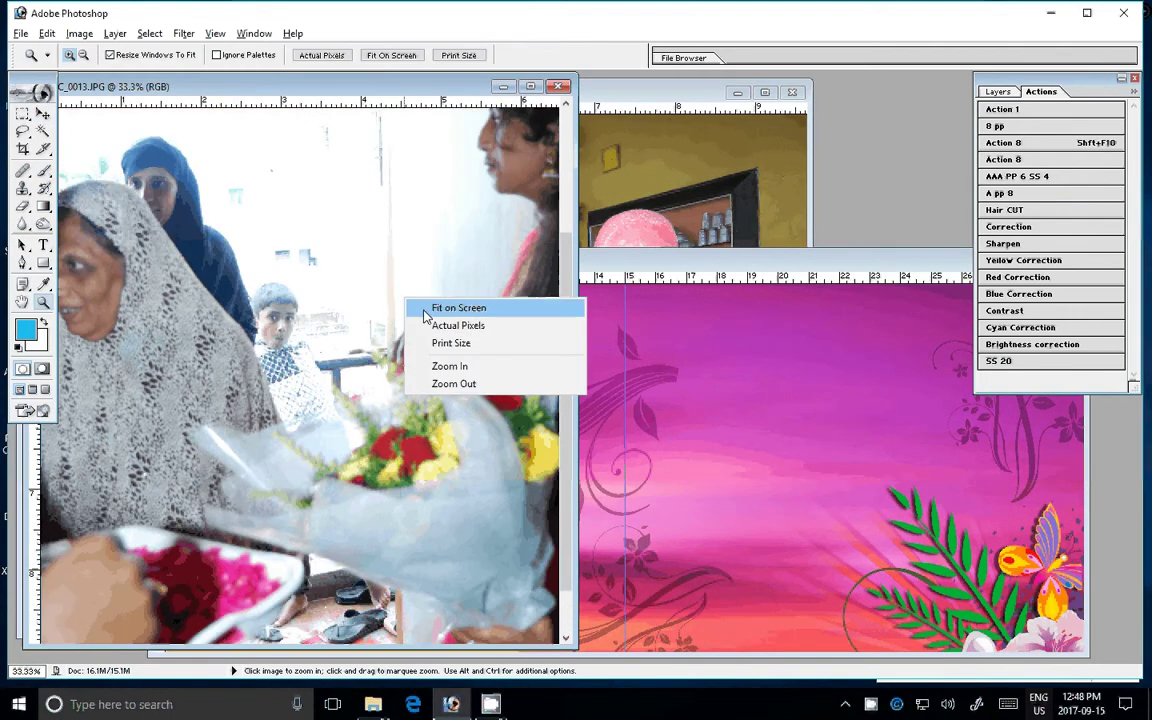
{"action": "left_click", "coordinate": [455, 308]}
Step: Drag the bouquet photo into 011.psd as a new layer and close DSC_0013
{"action": "key", "text": "v"}
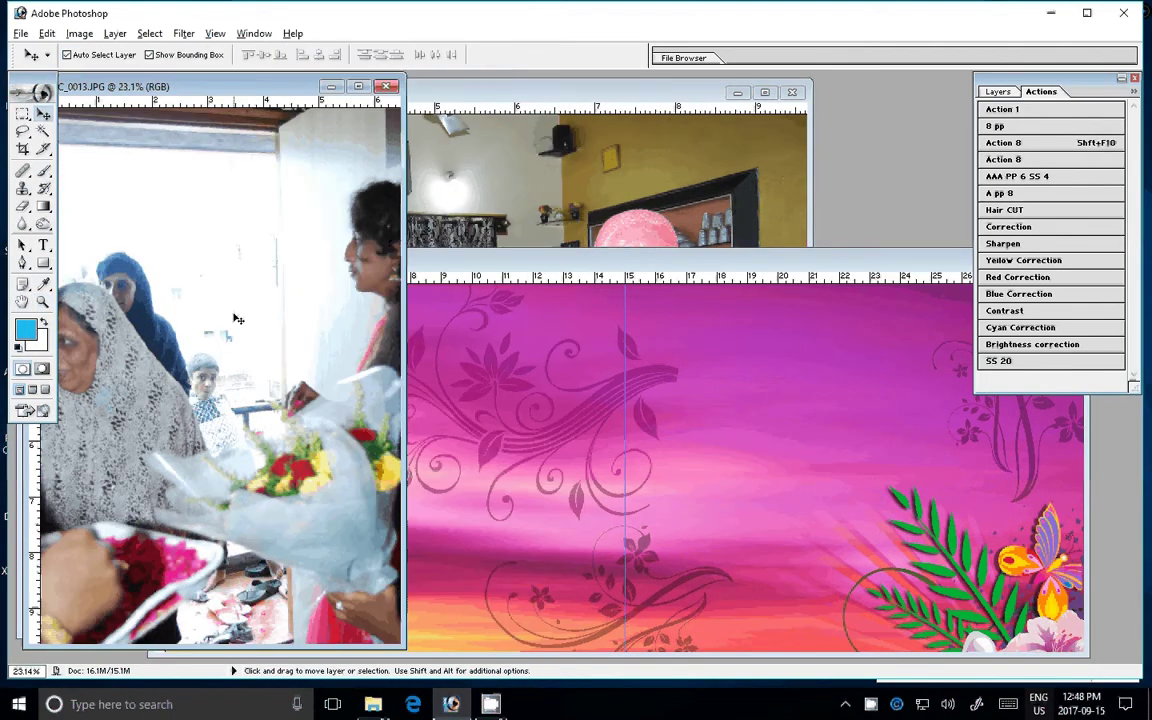
{"action": "mouse_move", "coordinate": [238, 319]}
{"action": "left_mouse_down"}
{"action": "mouse_move", "coordinate": [532, 422]}
{"action": "mouse_move", "coordinate": [520, 436]}
{"action": "left_mouse_up"}
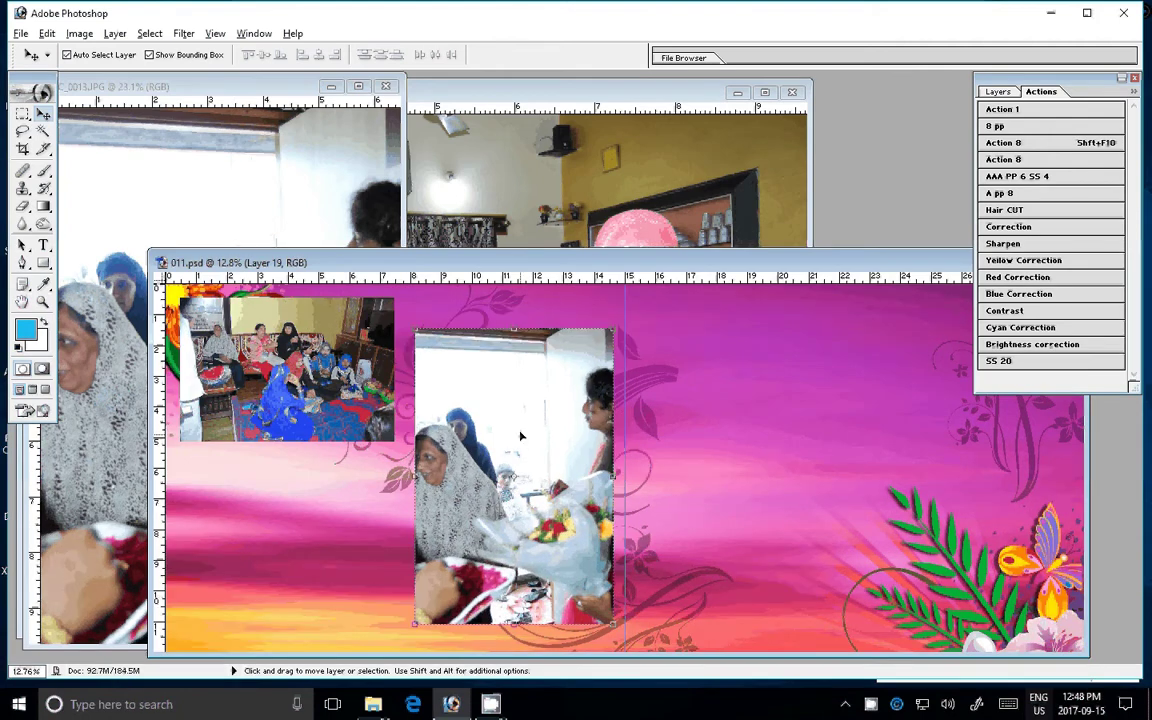
{"action": "left_click", "coordinate": [380, 105]}
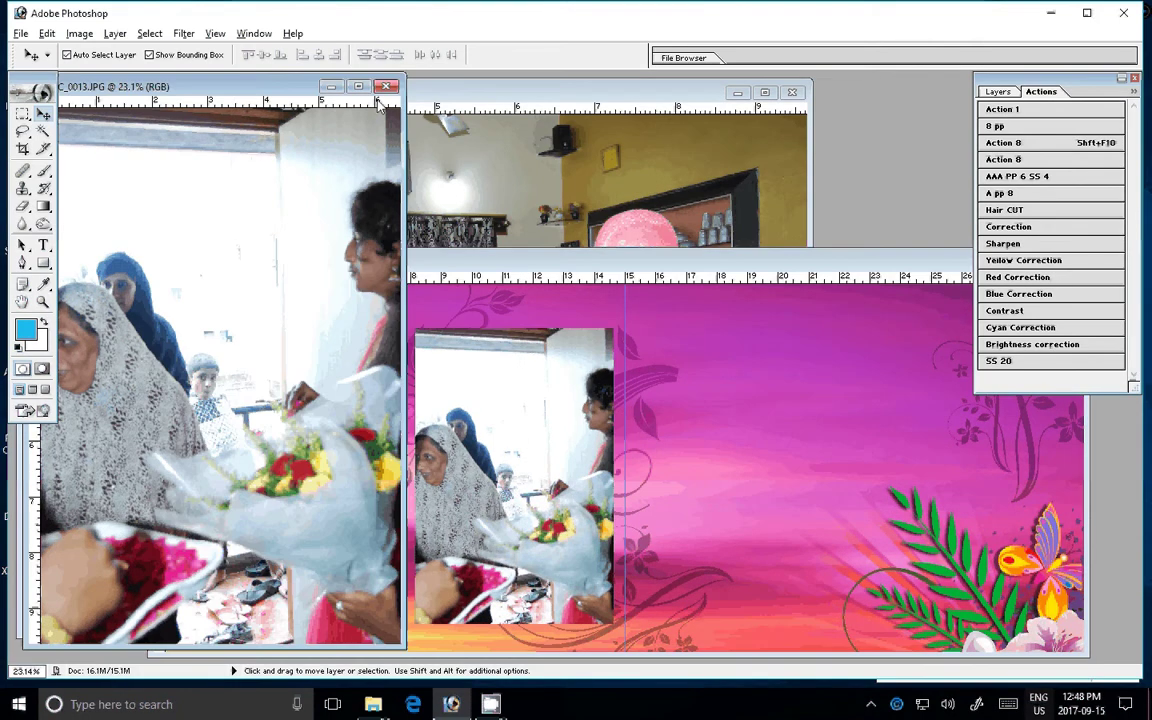
{"action": "left_click", "coordinate": [386, 86]}
Step: Fit DSC_0012 on screen and brighten it with two saved actions
{"action": "key", "text": "ctrl+0"}
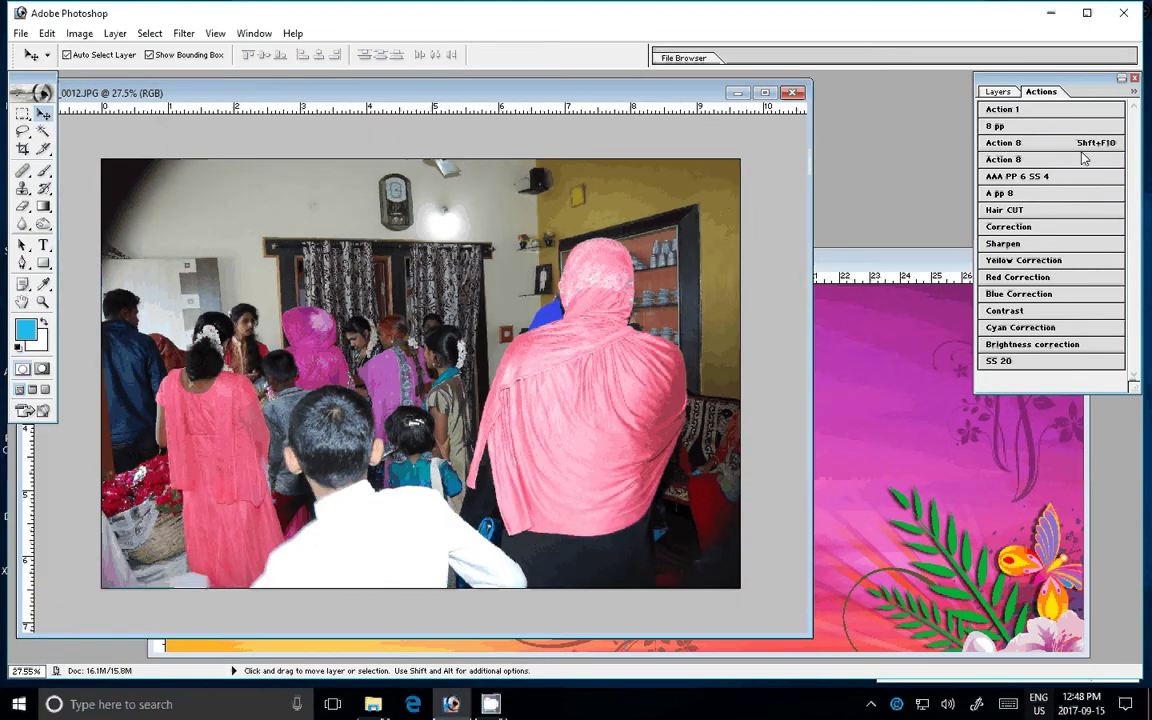
{"action": "left_click", "coordinate": [1060, 193]}
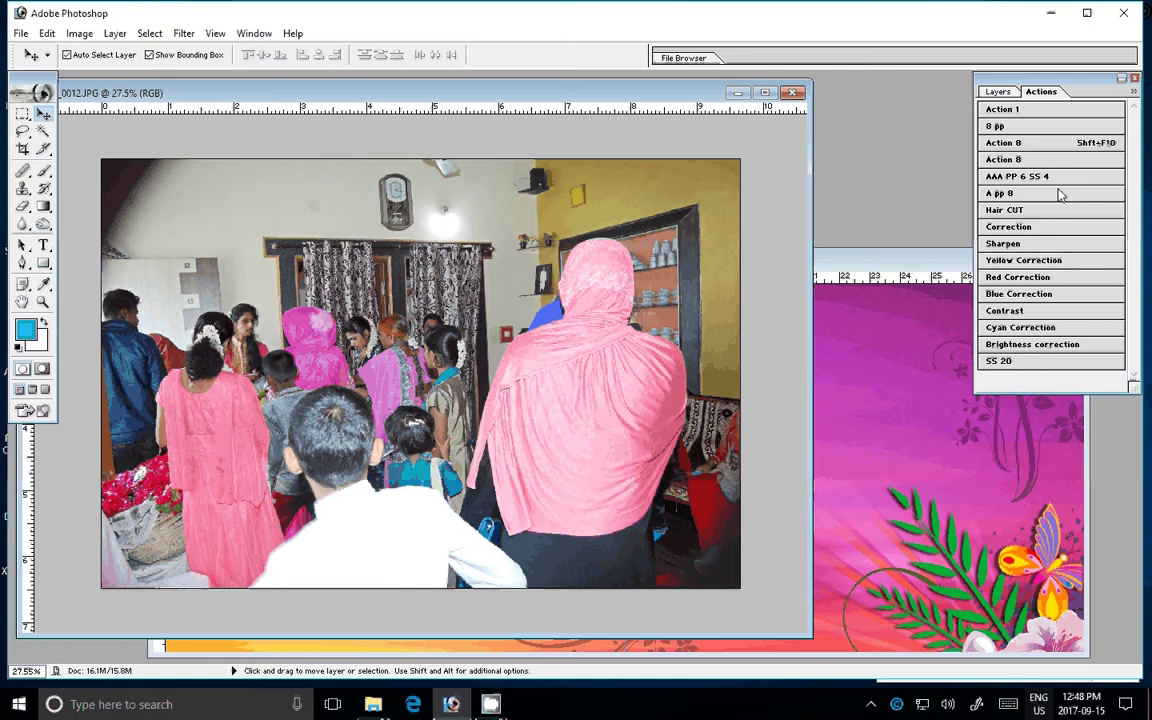
{"action": "left_click", "coordinate": [1045, 153]}
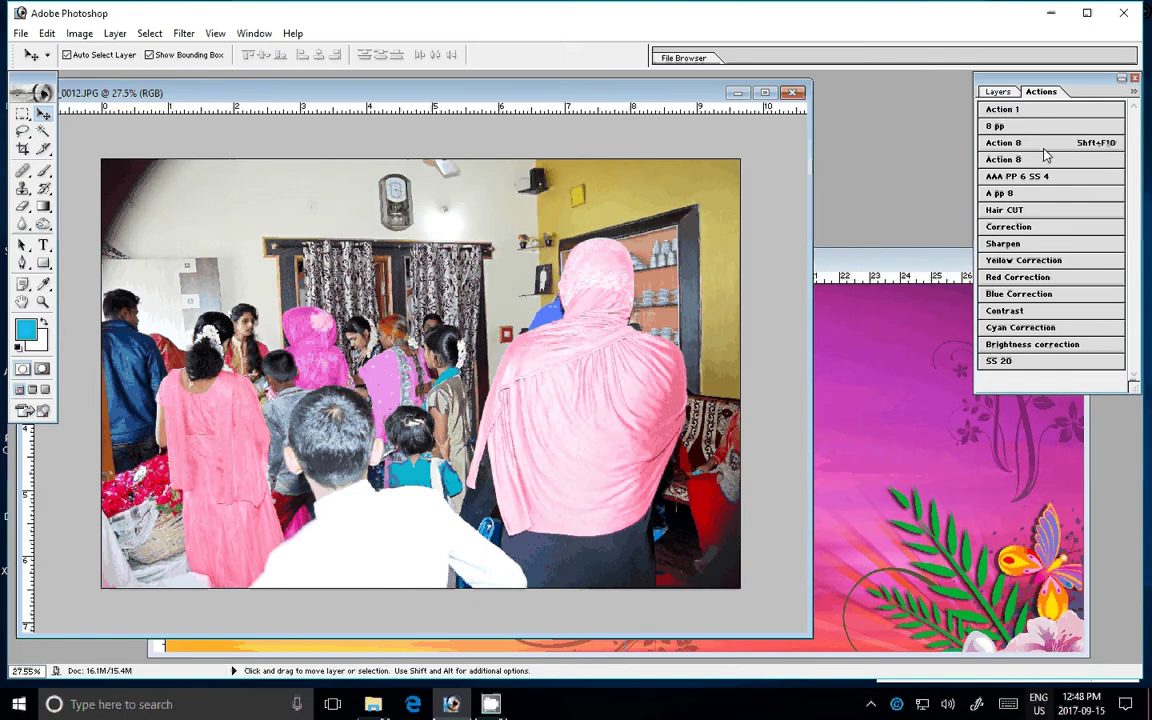
Step: Resize DSC_0012 to 7 inches wide in Image Size
{"action": "right_click", "coordinate": [575, 100]}
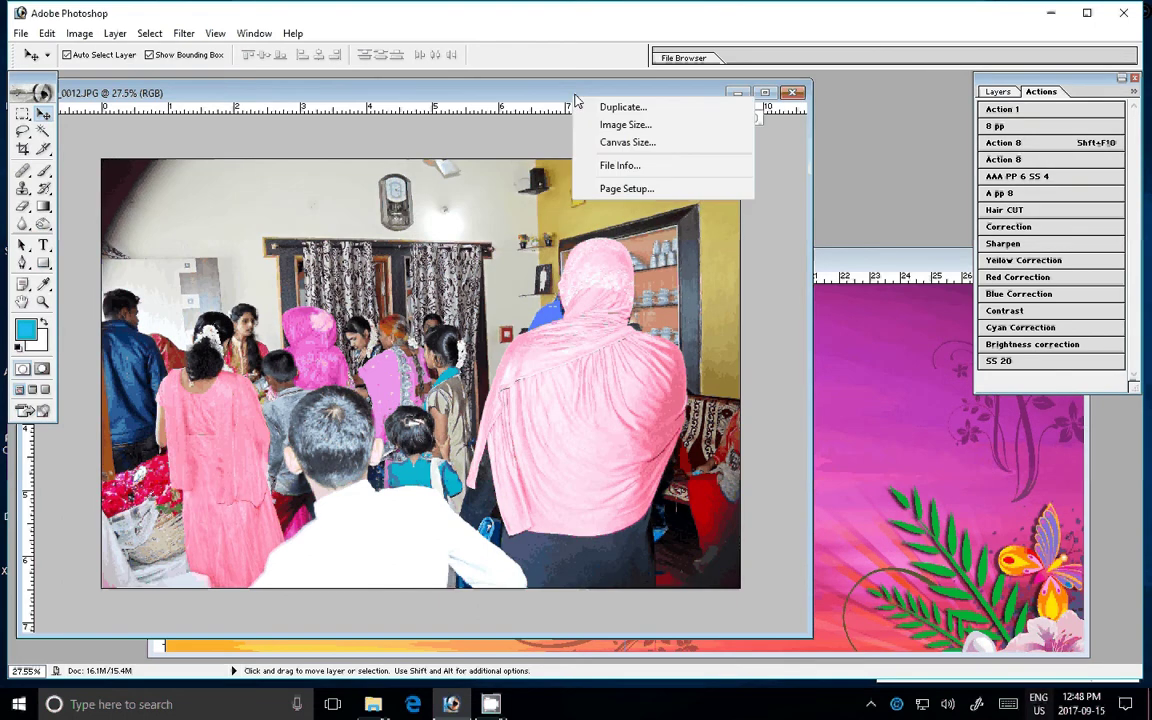
{"action": "left_click", "coordinate": [625, 124]}
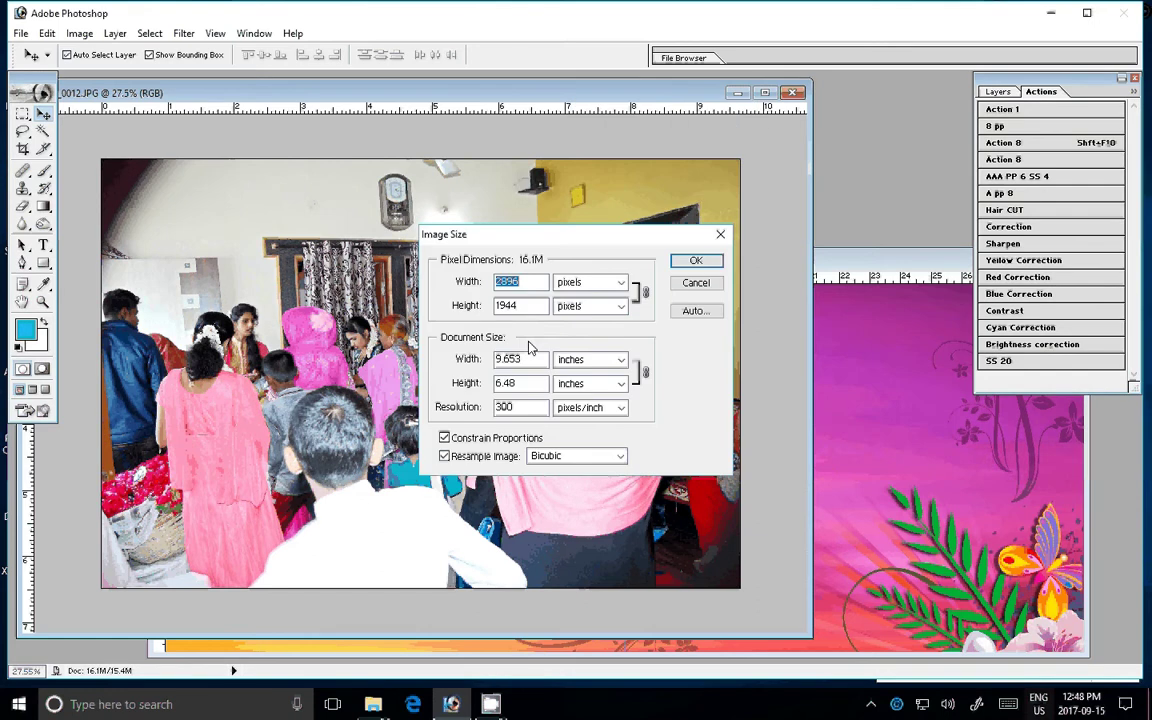
{"action": "key", "text": "Tab"}
{"action": "key", "text": "Tab"}
{"action": "type", "text": "6"}
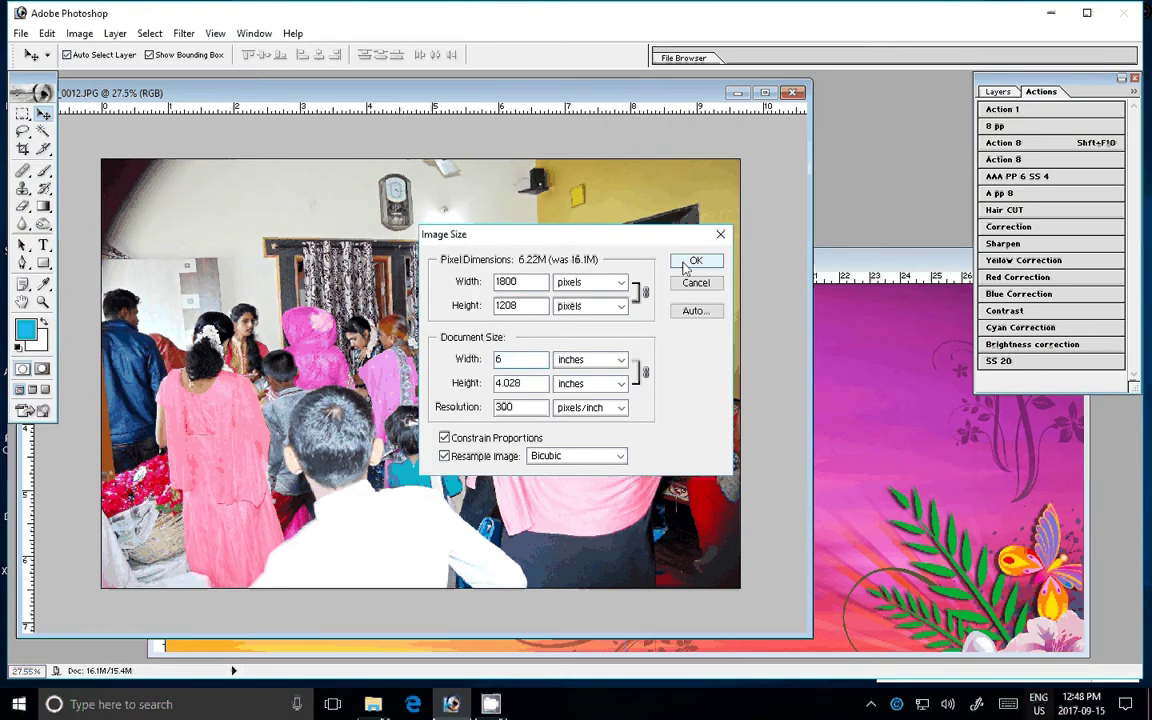
{"action": "double_click", "coordinate": [505, 360]}
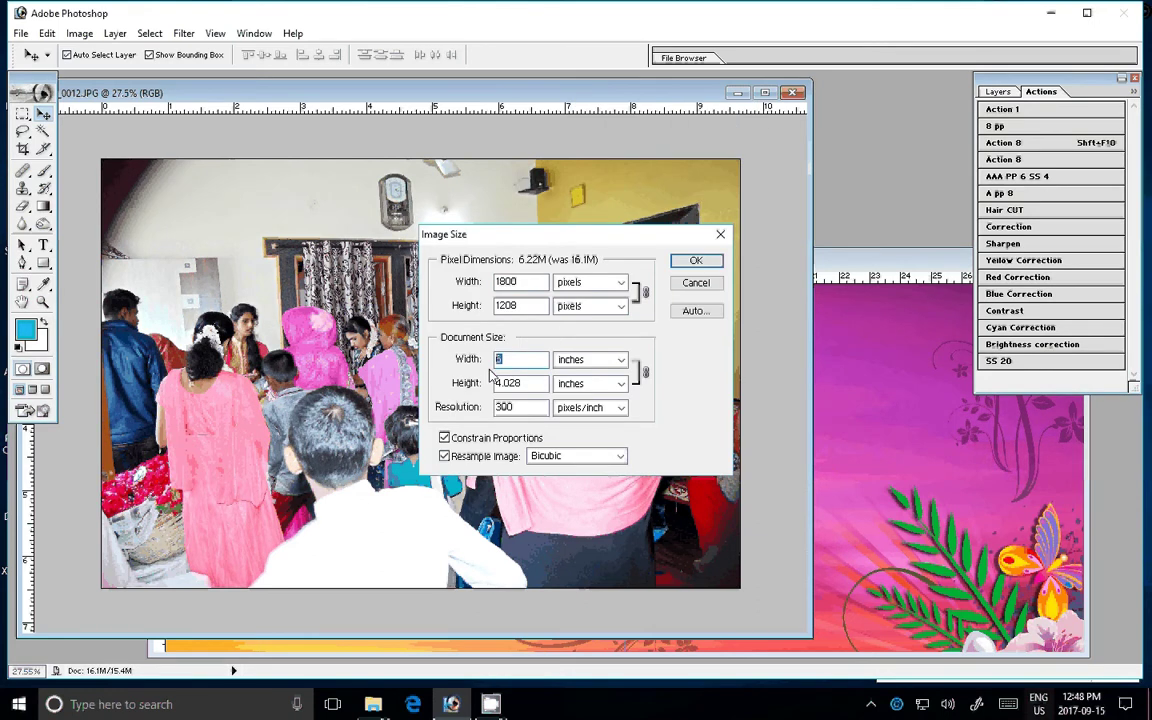
{"action": "type", "text": "7"}
{"action": "left_click", "coordinate": [698, 262]}
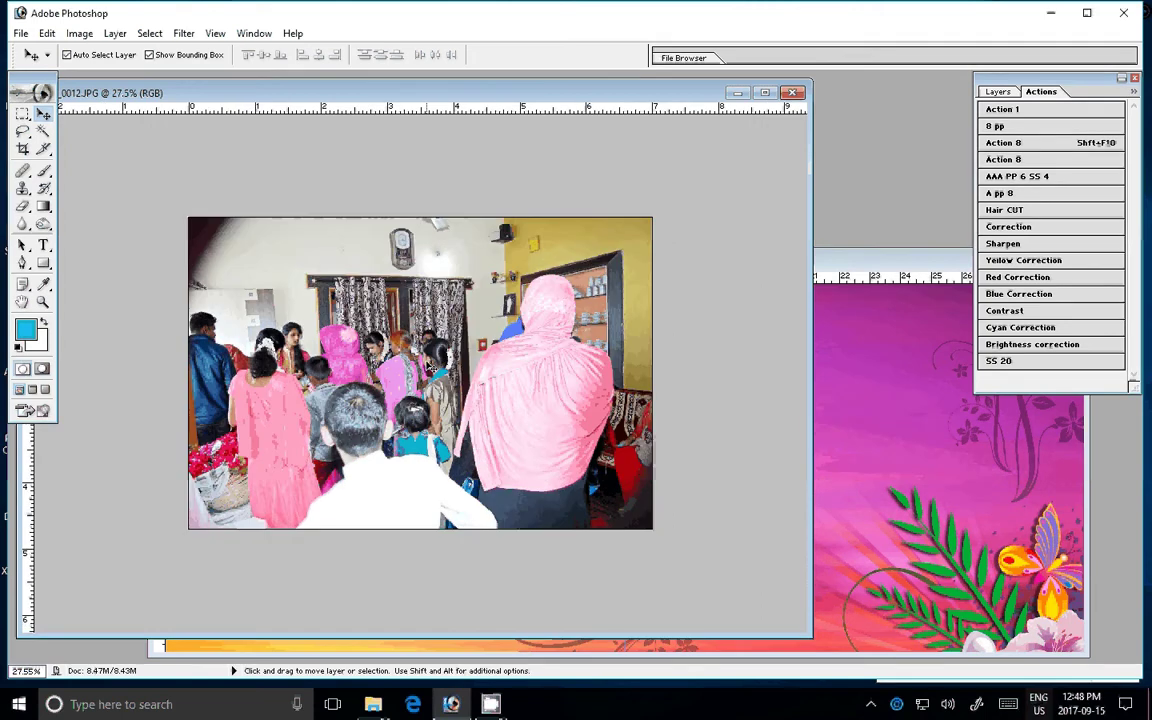
Step: Place the crowd photo below the family photo on the spread, adjust it, and close DSC_0012
{"action": "mouse_move", "coordinate": [480, 336]}
{"action": "left_mouse_down"}
{"action": "mouse_move", "coordinate": [380, 497]}
{"action": "mouse_move", "coordinate": [314, 516]}
{"action": "mouse_move", "coordinate": [321, 547]}
{"action": "left_mouse_up"}
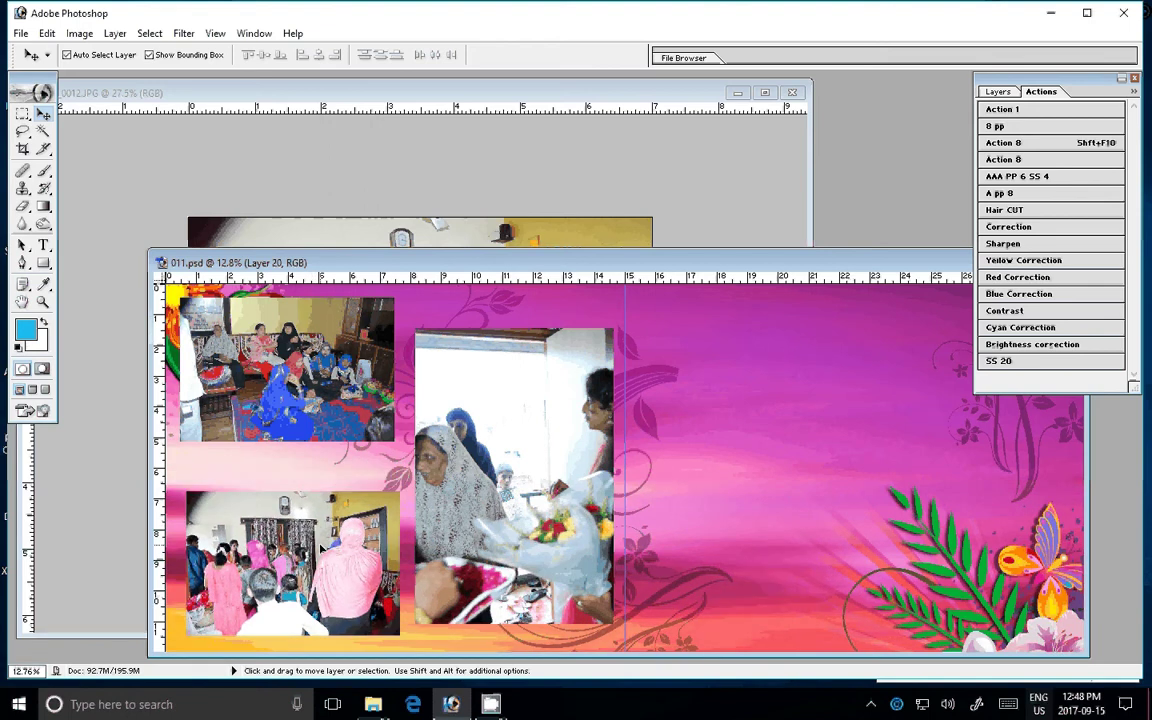
{"action": "left_click_drag", "start_coordinate": [313, 406], "coordinate": [319, 435]}
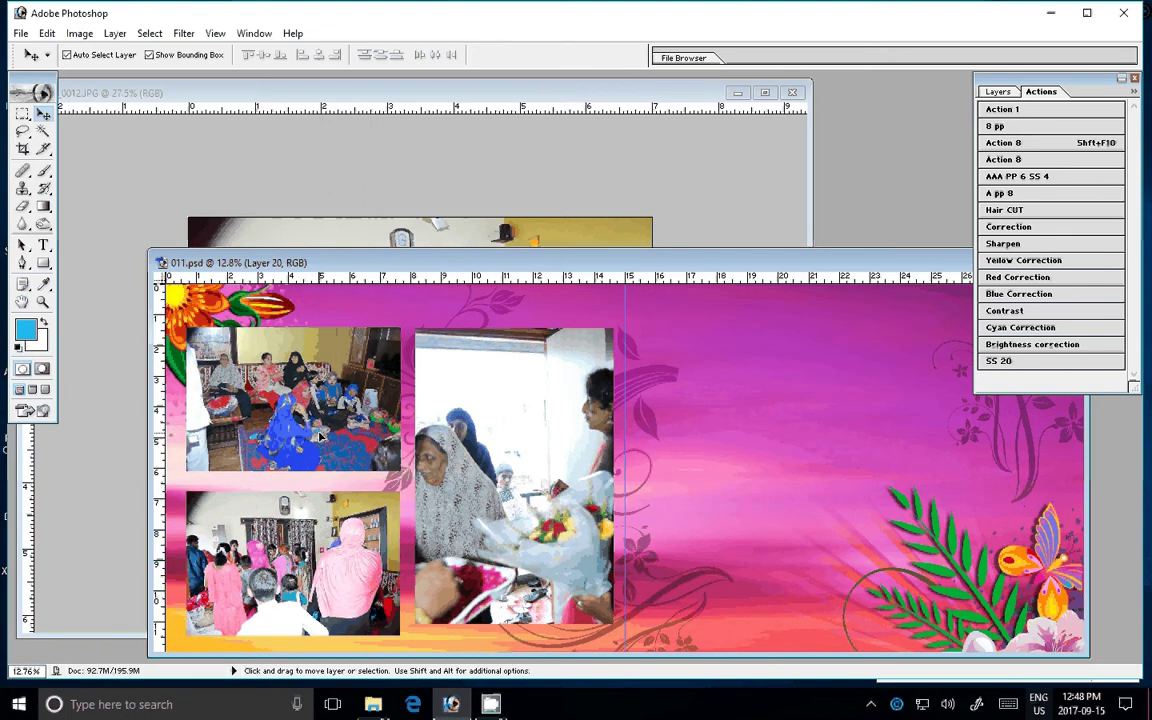
{"action": "left_click", "coordinate": [321, 436]}
{"action": "left_click", "coordinate": [796, 100]}
{"action": "left_click", "coordinate": [794, 95]}
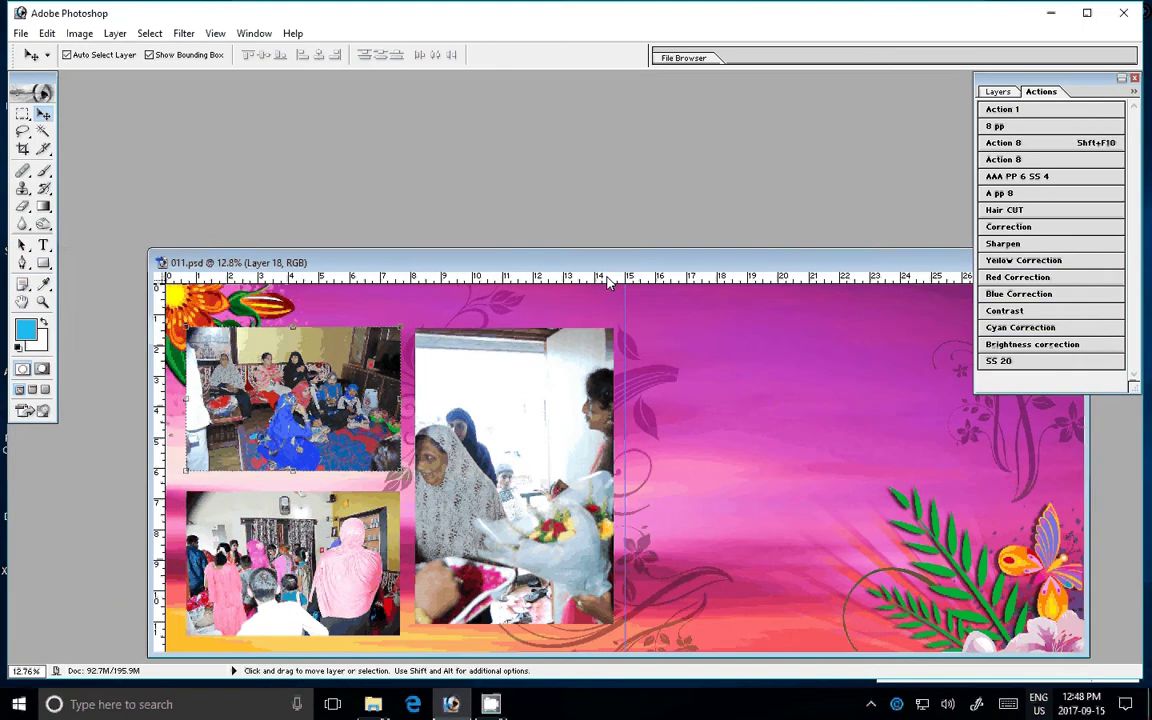
Step: Move the album window left and preview the open File Explorer windows
{"action": "left_click_drag", "start_coordinate": [607, 281], "coordinate": [622, 266]}
{"action": "left_click", "coordinate": [376, 705]}
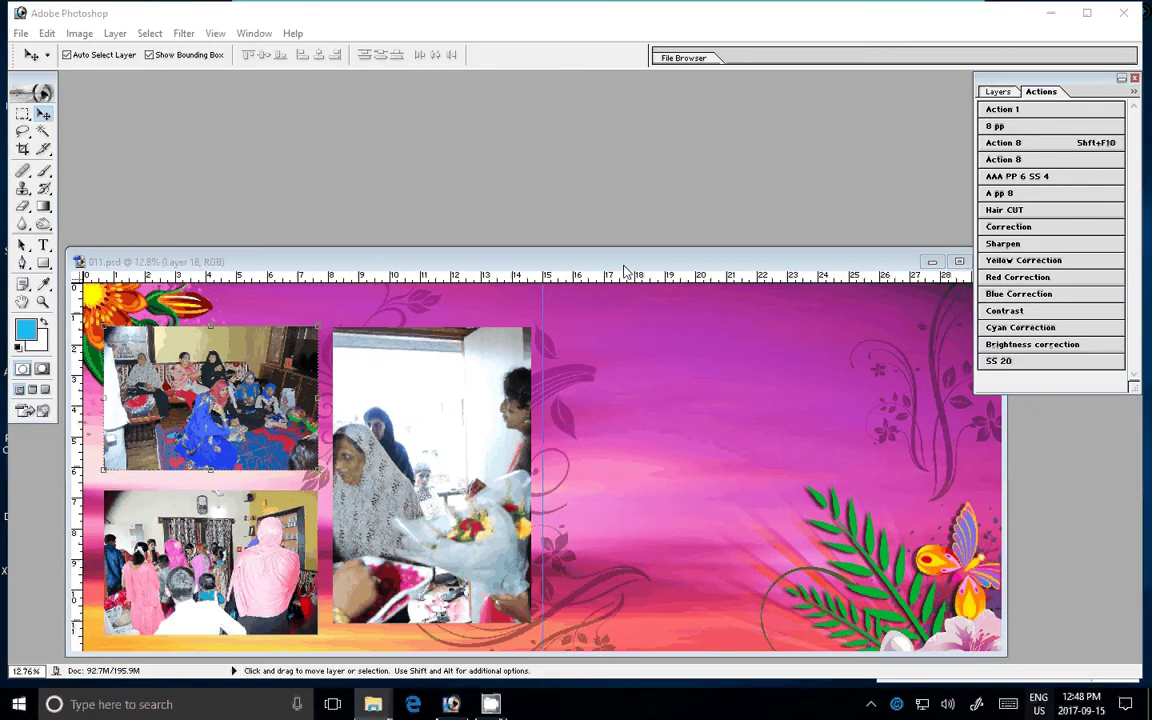
{"action": "left_click", "coordinate": [372, 705]}
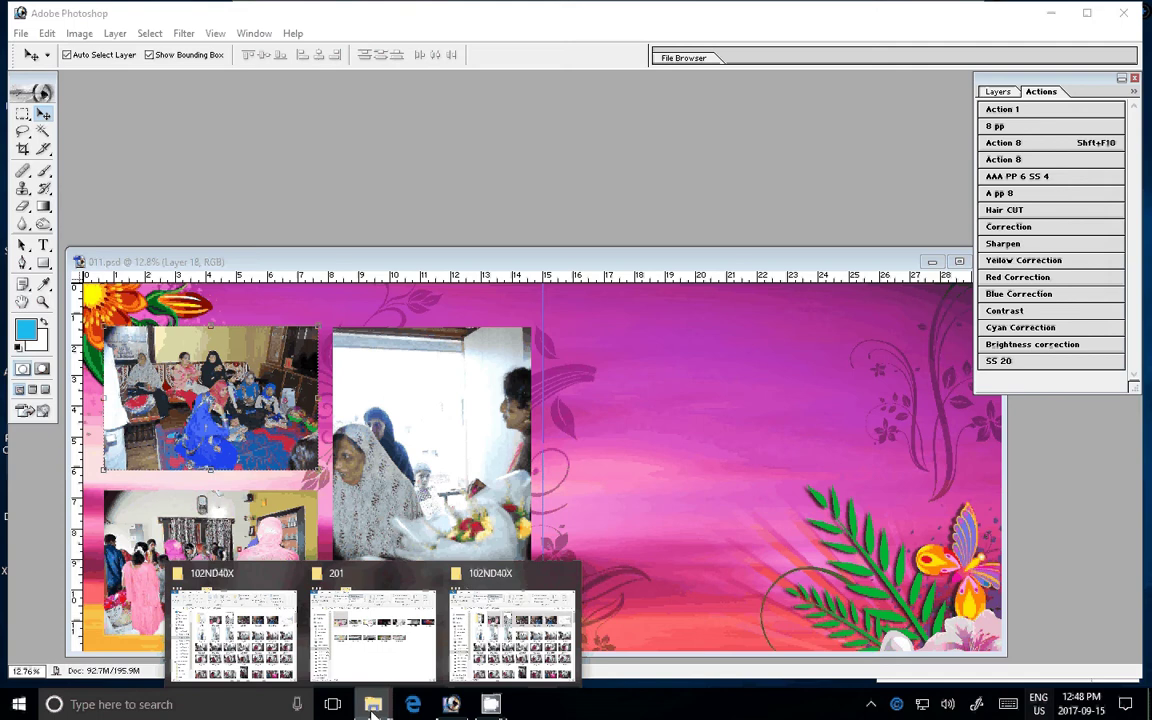
Step: Bring the 102ND40X photo folder forward in File Explorer
{"action": "left_click", "coordinate": [672, 330]}
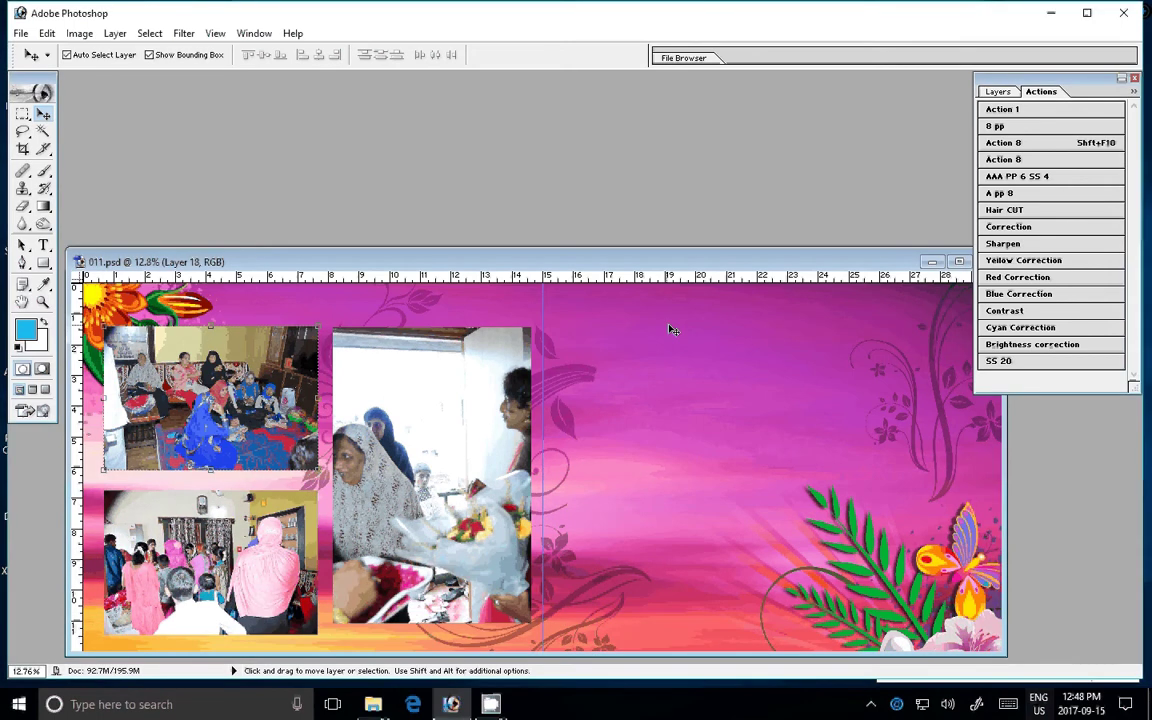
{"action": "left_click", "coordinate": [376, 690]}
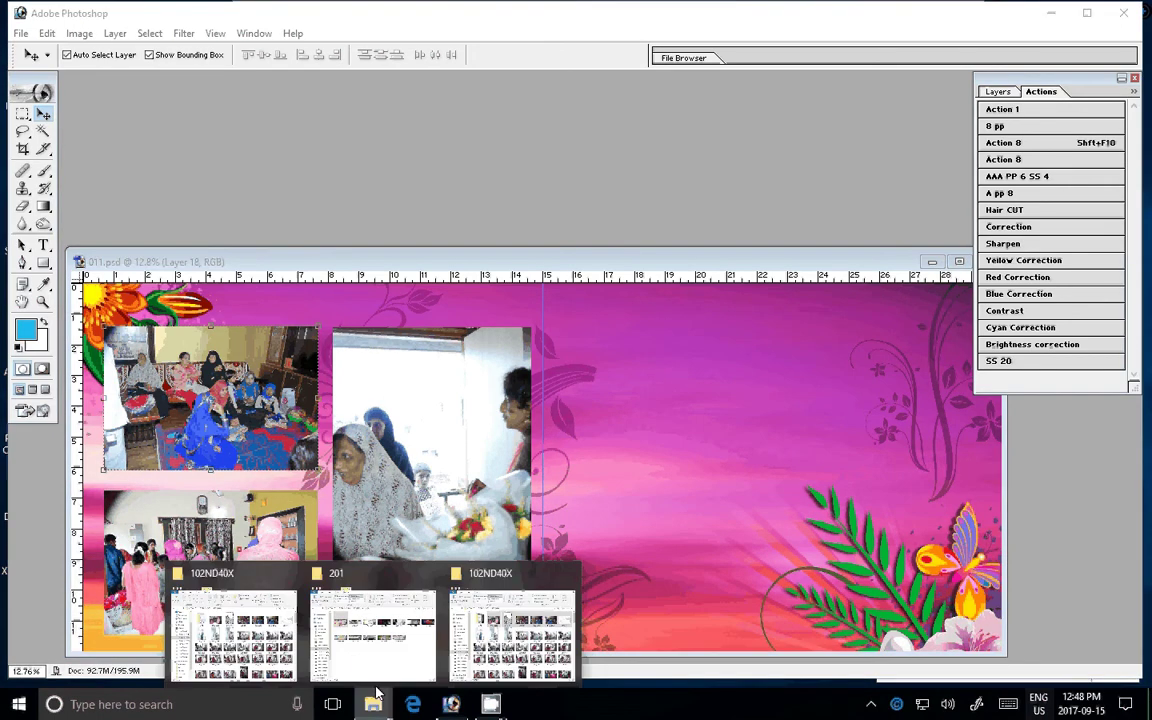
{"action": "left_click", "coordinate": [512, 625]}
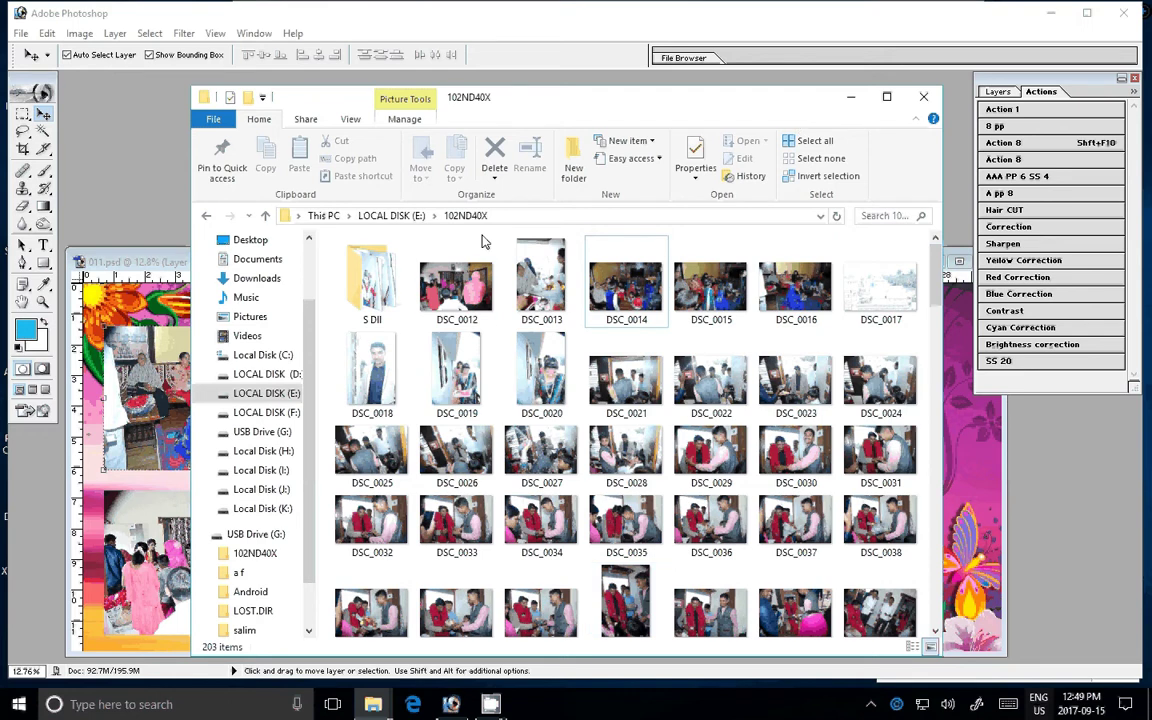
{"action": "left_click", "coordinate": [451, 704]}
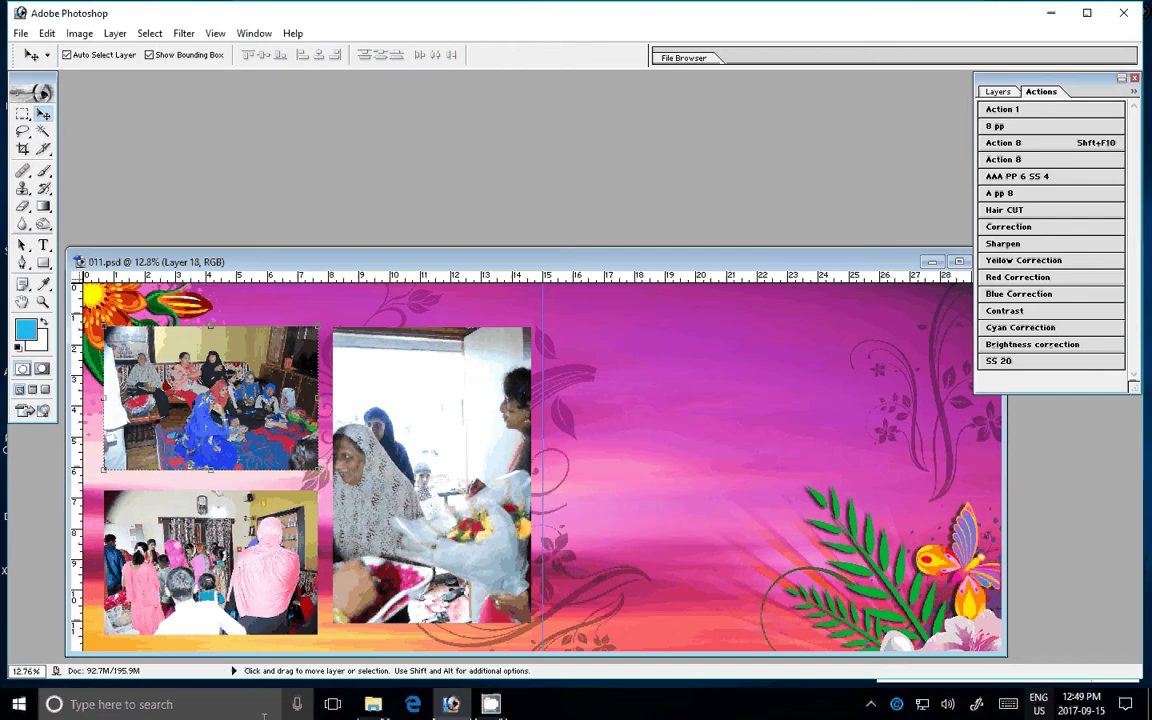
{"action": "mouse_move", "coordinate": [372, 704]}
{"action": "left_click", "coordinate": [455, 612]}
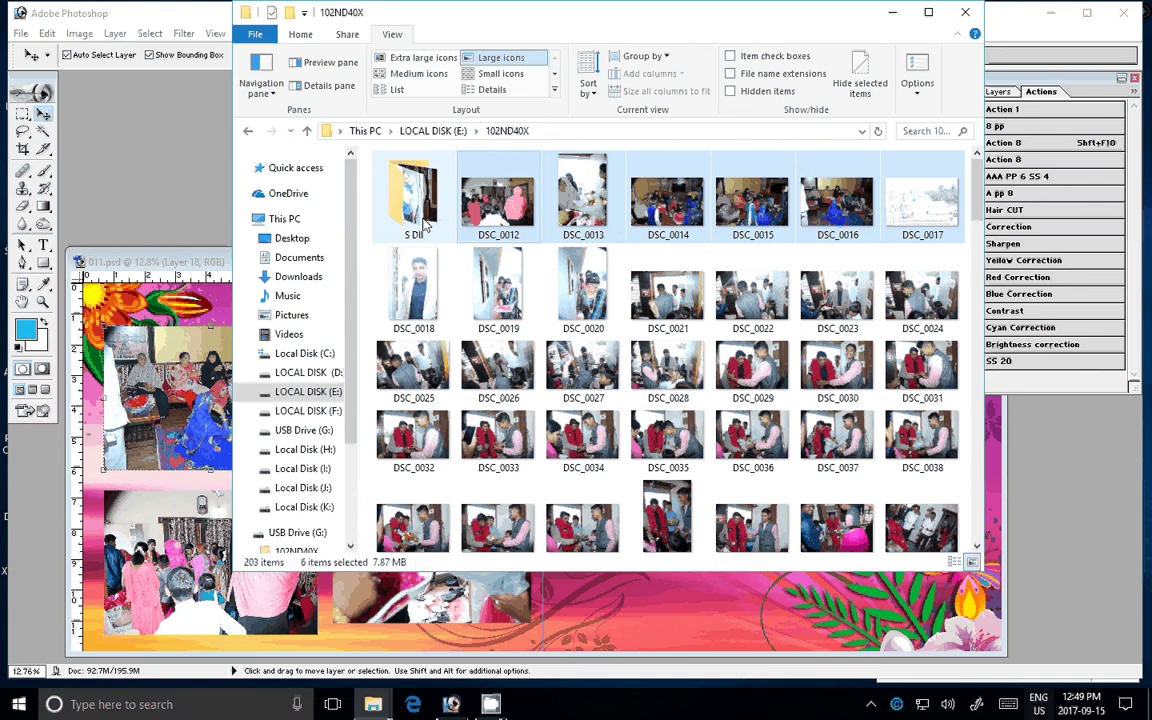
Step: Delete DSC_0012–DSC_0017 and open DSC_0018, DSC_0019 and DSC_0020 in Photoshop
{"action": "key", "text": "Delete"}
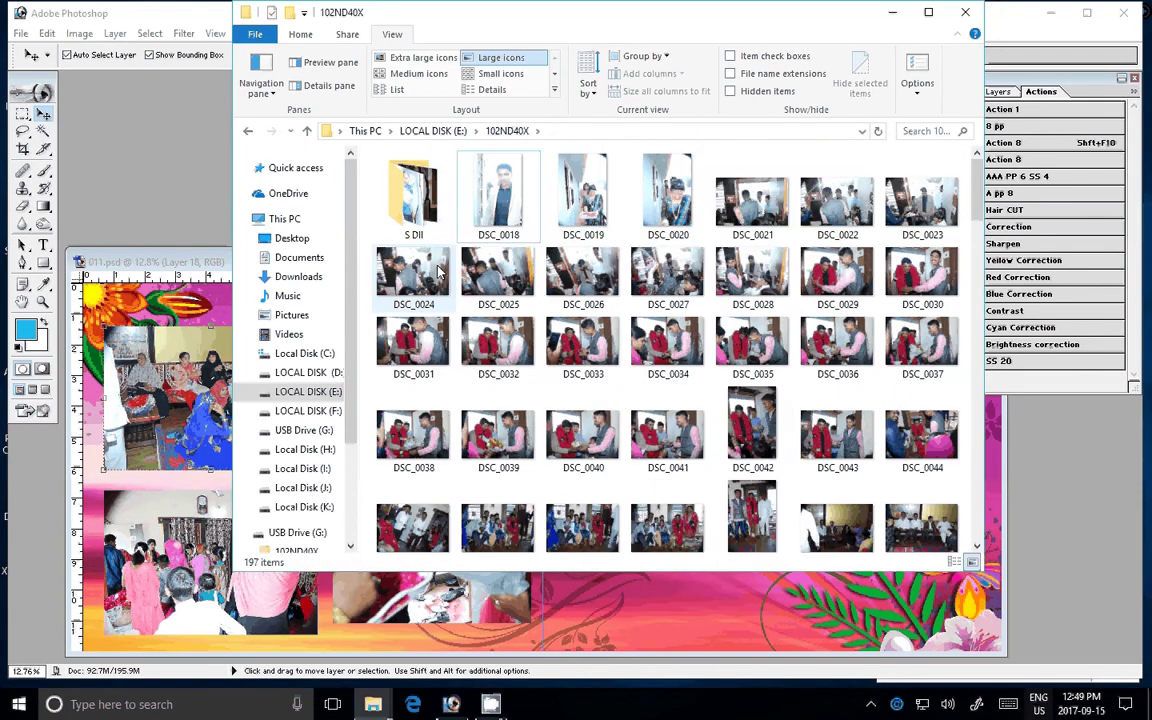
{"action": "left_click", "coordinate": [505, 203]}
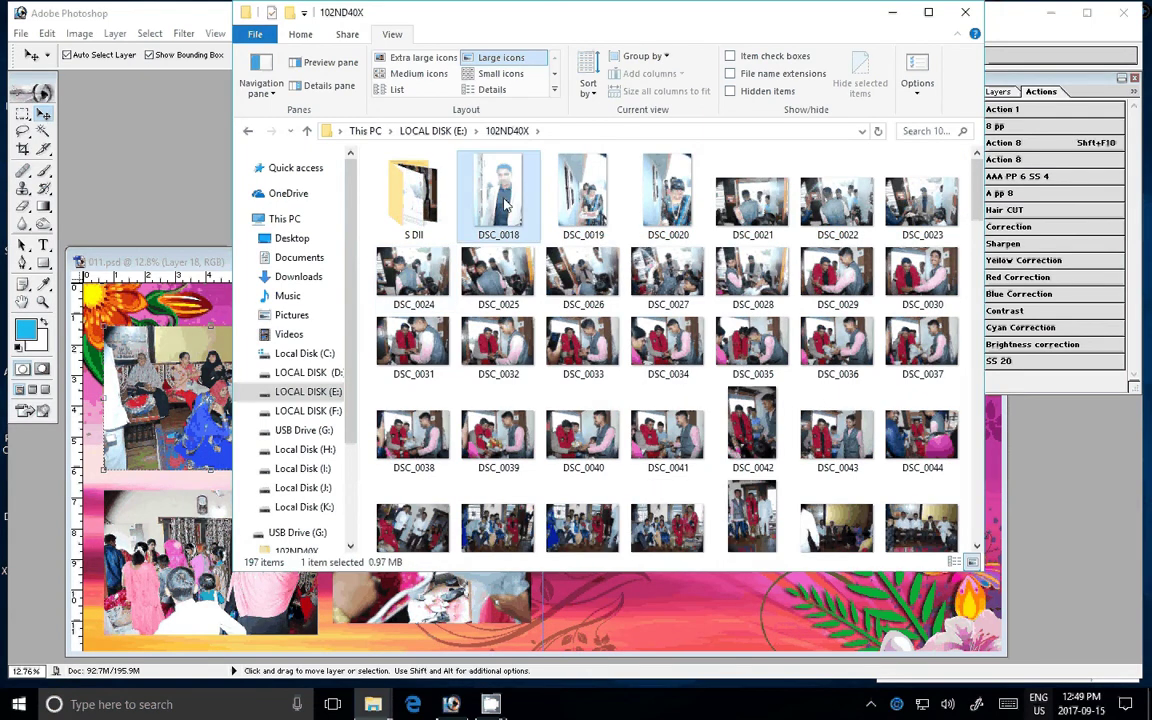
{"action": "left_click", "coordinate": [565, 205], "text": "ctrl"}
{"action": "left_click", "coordinate": [648, 204], "text": "ctrl"}
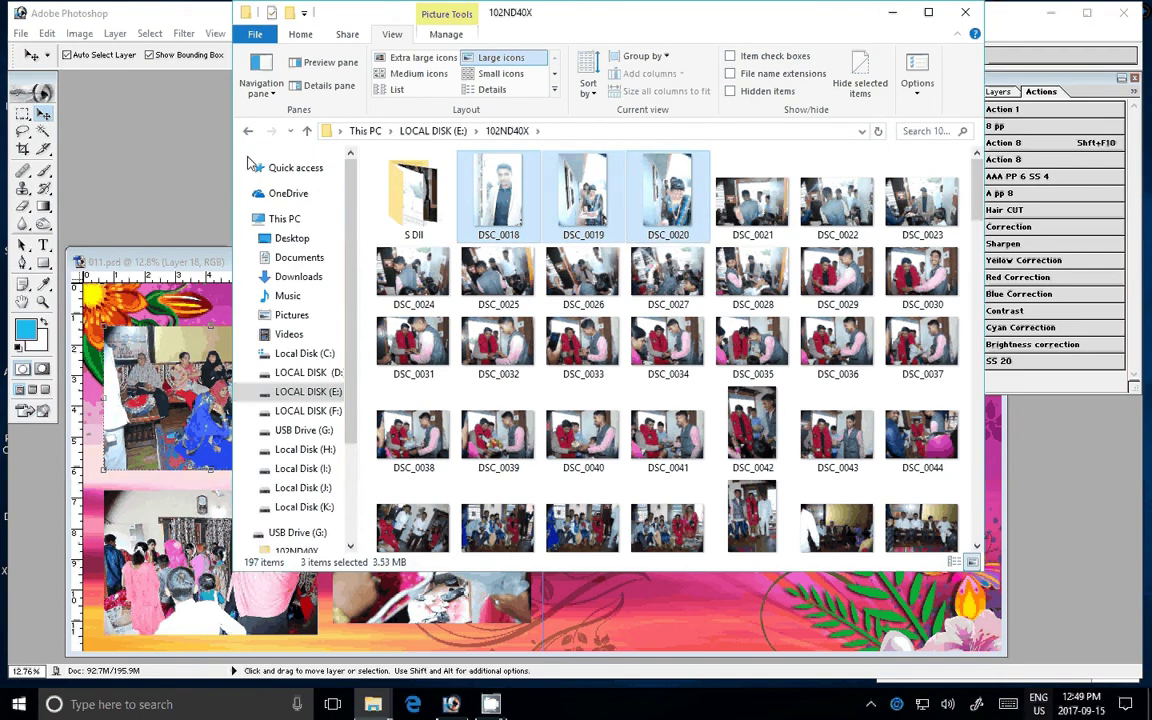
{"action": "key", "text": "Return"}
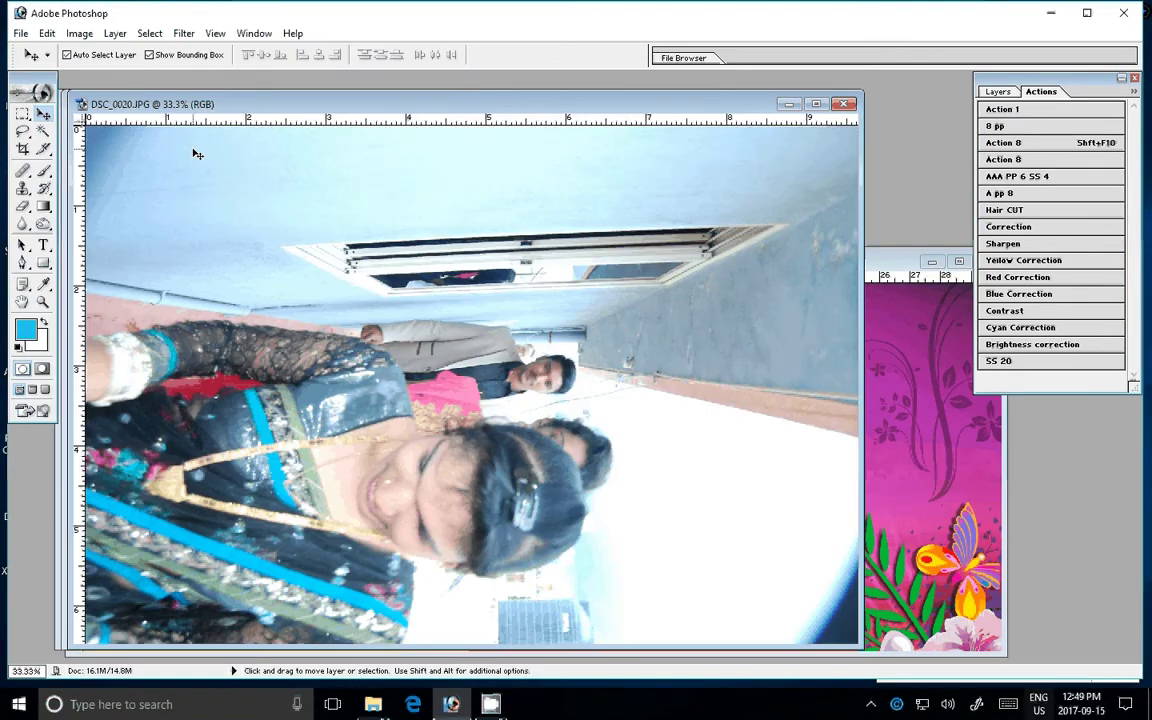
Step: Rotate DSC_0020 upright into portrait and zoom out to fit it with margins
{"action": "left_click", "coordinate": [79, 33]}
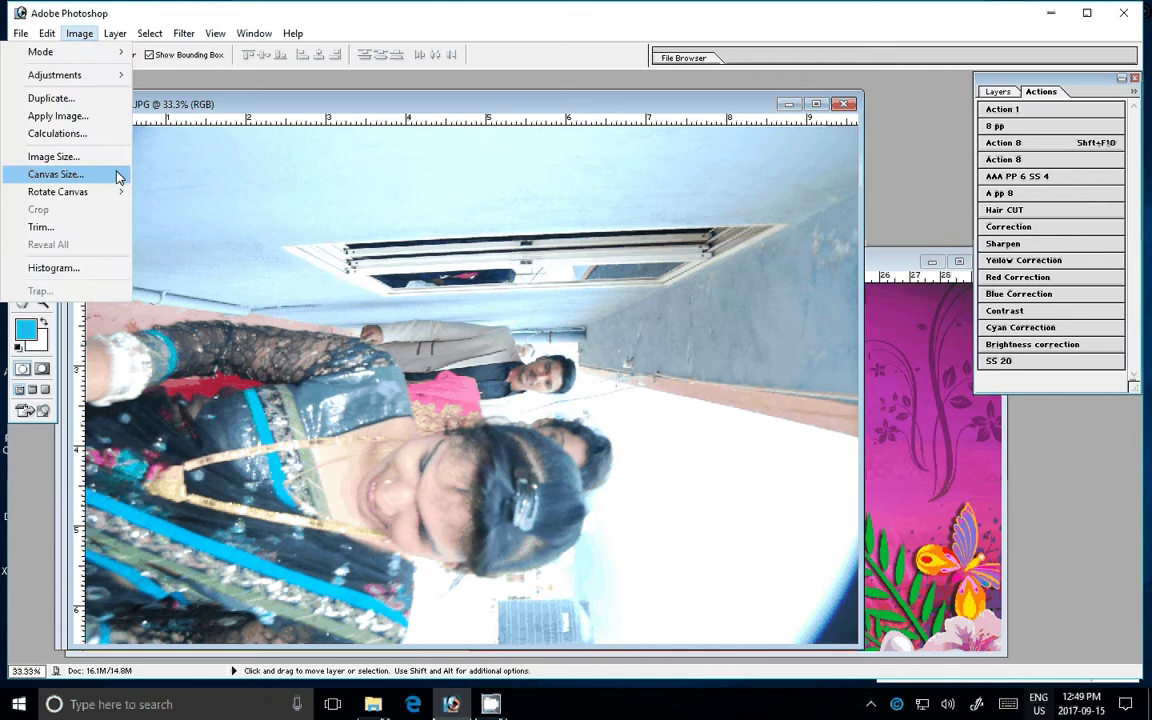
{"action": "left_click", "coordinate": [228, 209]}
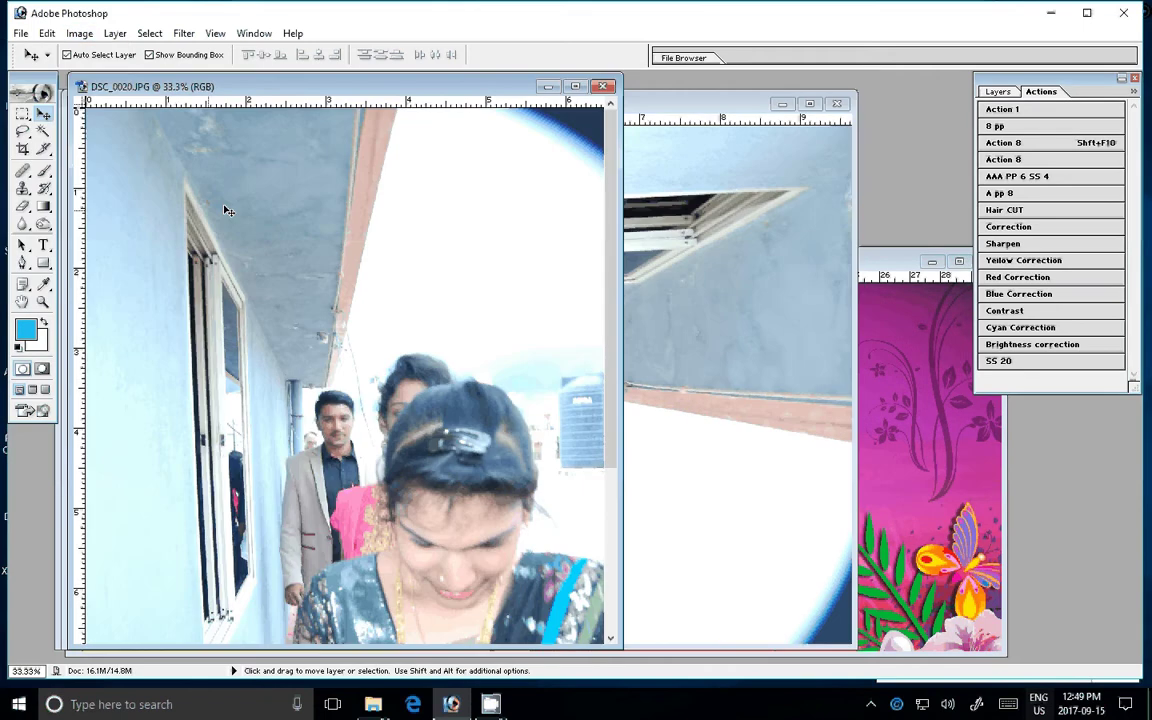
{"action": "scroll", "coordinate": [466, 364], "scroll_direction": "down", "scroll_amount": 2}
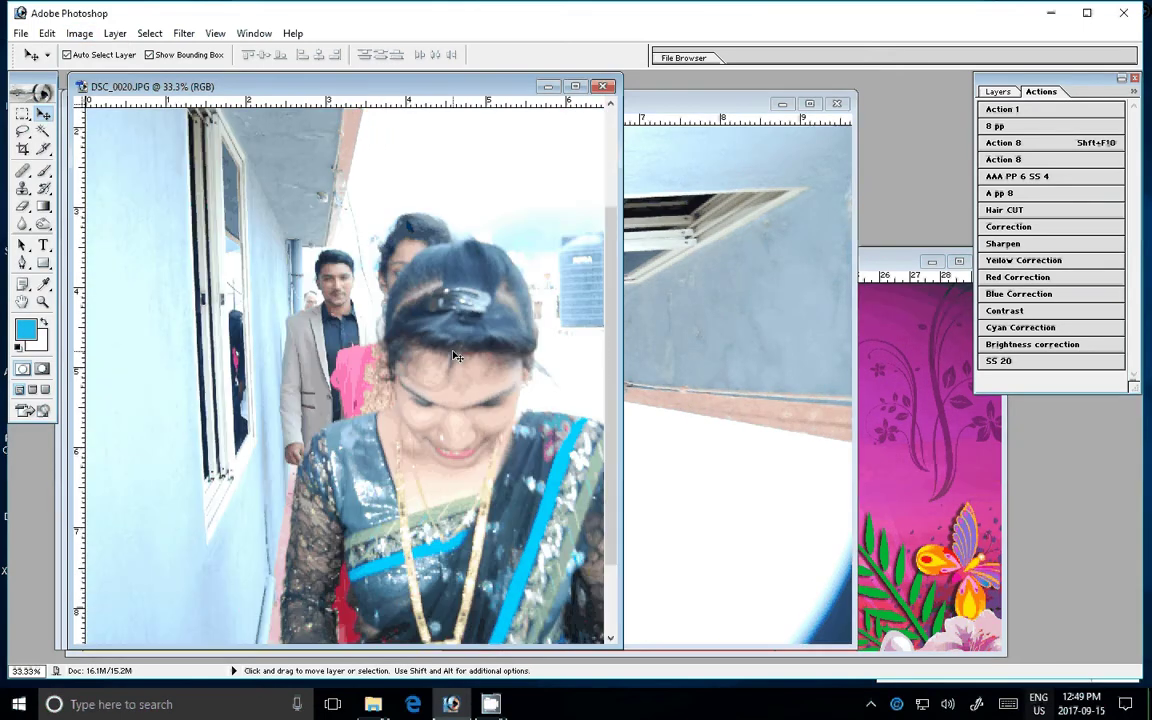
{"action": "scroll", "coordinate": [455, 355], "scroll_direction": "down", "scroll_amount": 1}
{"action": "key", "text": "z"}
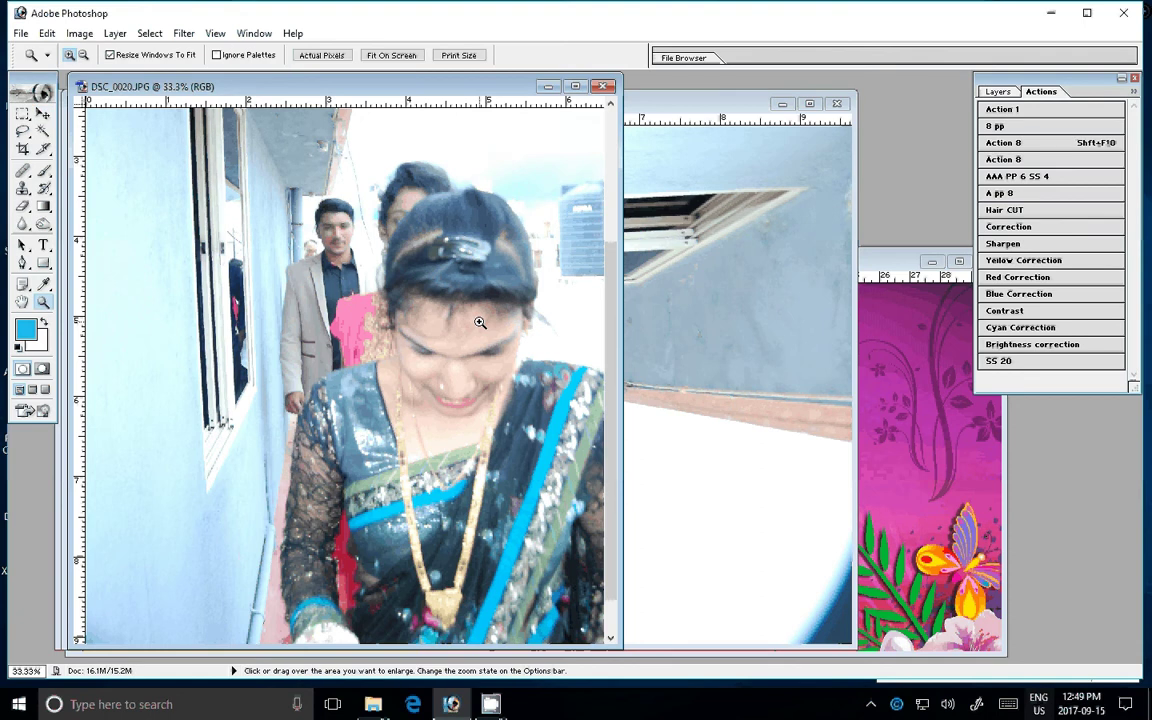
{"action": "key", "text": "ctrl+0"}
{"action": "key", "text": "c"}
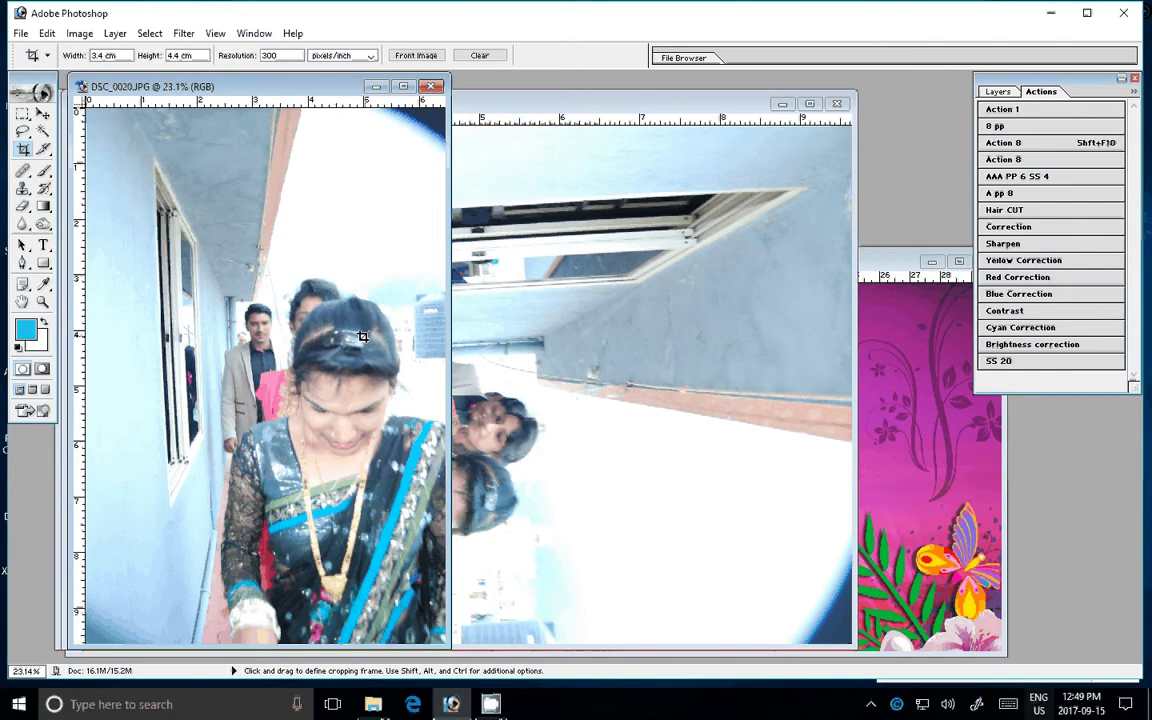
{"action": "key", "text": "ctrl+minus"}
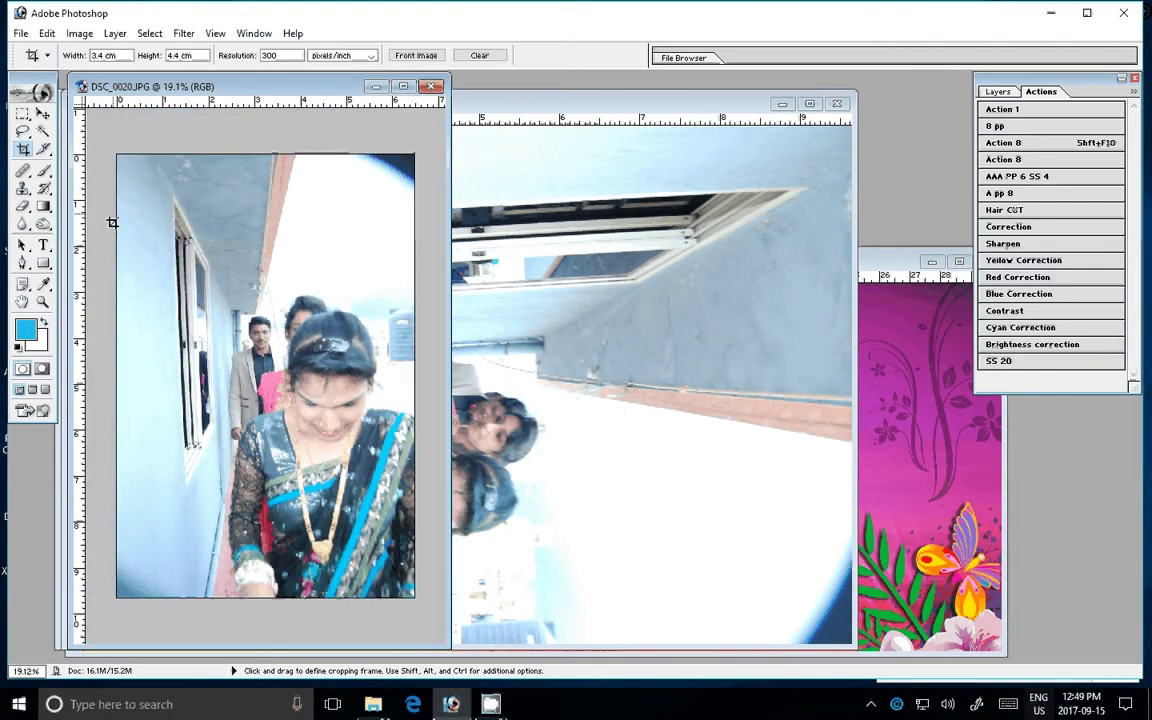
Step: Make a feathered rectangular selection around the woman in the sari
{"action": "left_click", "coordinate": [22, 114]}
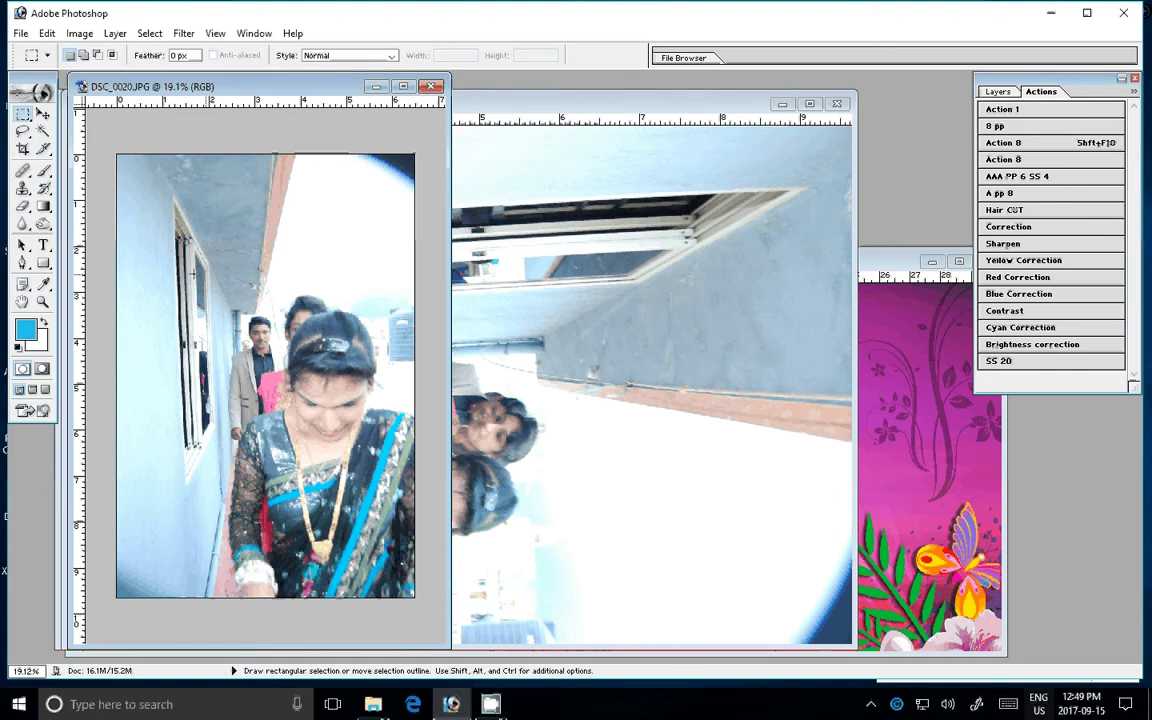
{"action": "left_click_drag", "start_coordinate": [195, 256], "coordinate": [413, 637]}
{"action": "right_click", "coordinate": [291, 333]}
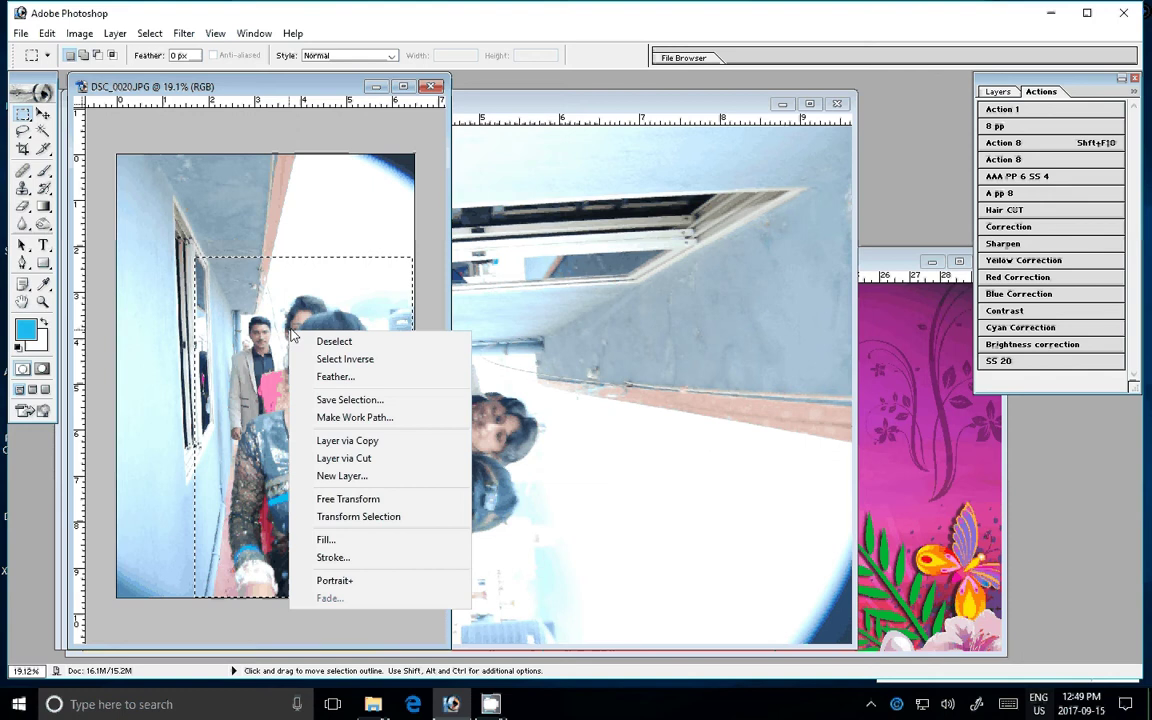
{"action": "left_click", "coordinate": [335, 376]}
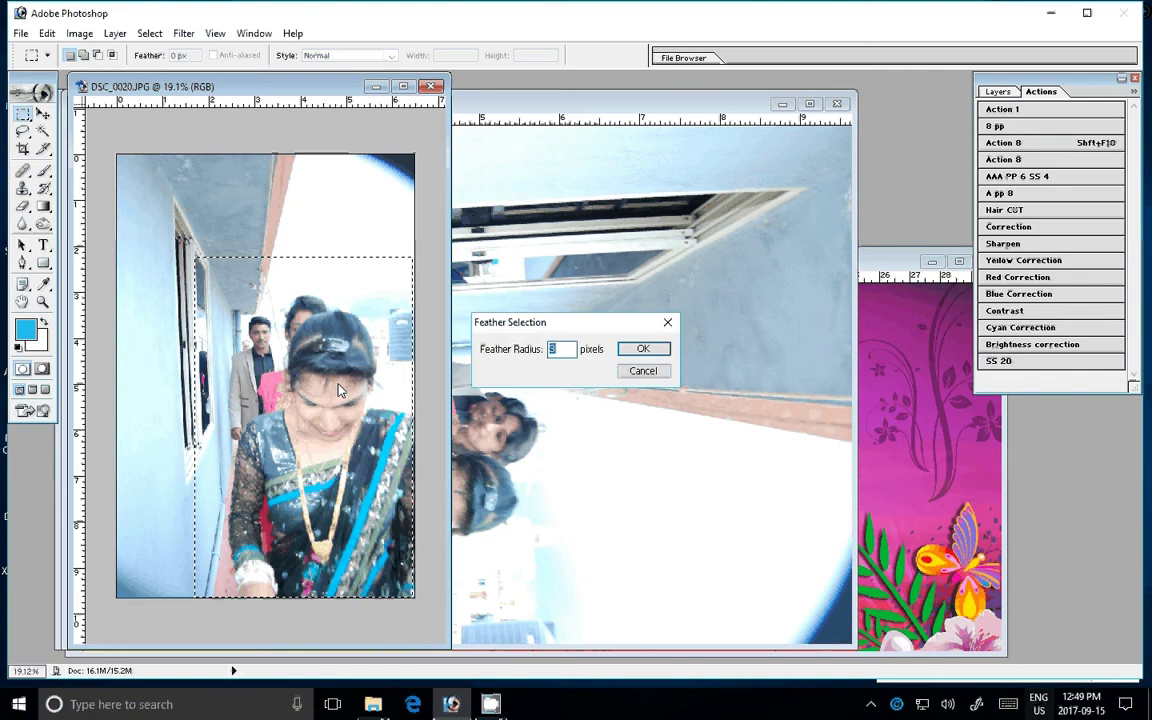
{"action": "left_click", "coordinate": [638, 349]}
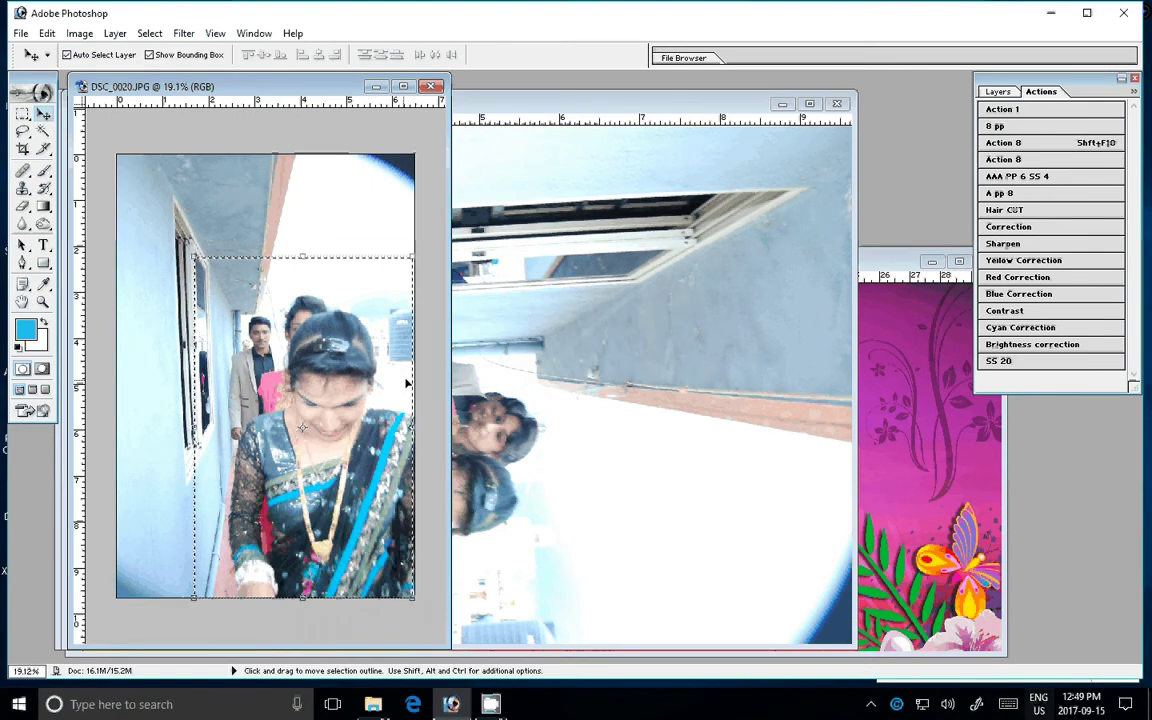
Step: Drag the crop into 011.psd and enlarge it to 178.2% to fill the right page
{"action": "mouse_move", "coordinate": [406, 383]}
{"action": "left_mouse_down"}
{"action": "mouse_move", "coordinate": [928, 477]}
{"action": "mouse_move", "coordinate": [917, 418]}
{"action": "left_mouse_up"}
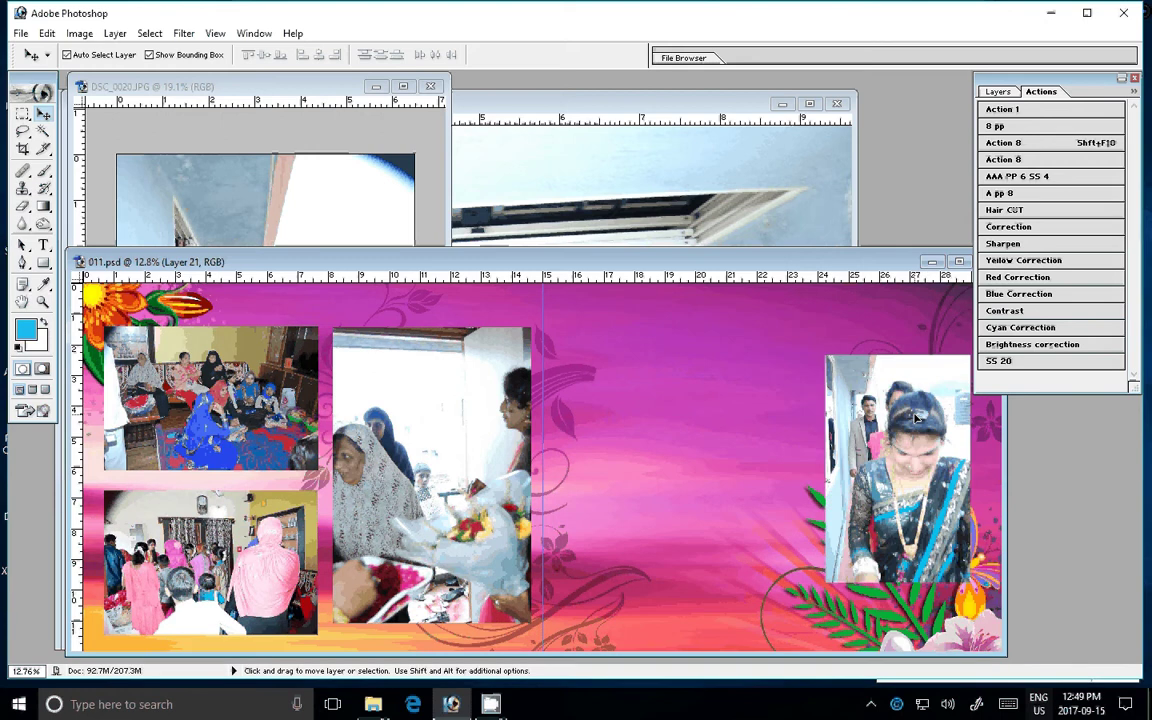
{"action": "mouse_move", "coordinate": [815, 264]}
{"action": "left_mouse_down"}
{"action": "mouse_move", "coordinate": [705, 260]}
{"action": "mouse_move", "coordinate": [672, 246]}
{"action": "left_mouse_up"}
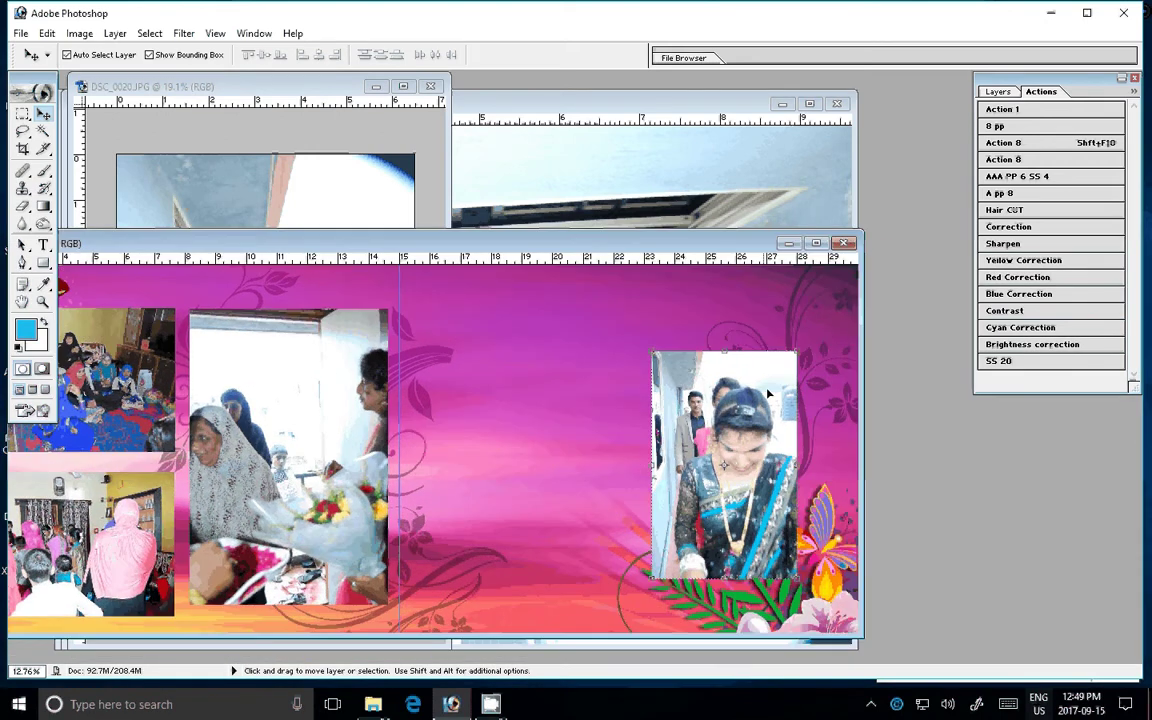
{"action": "key", "text": "ctrl+t"}
{"action": "left_click_drag", "start_coordinate": [797, 351], "coordinate": [861, 260]}
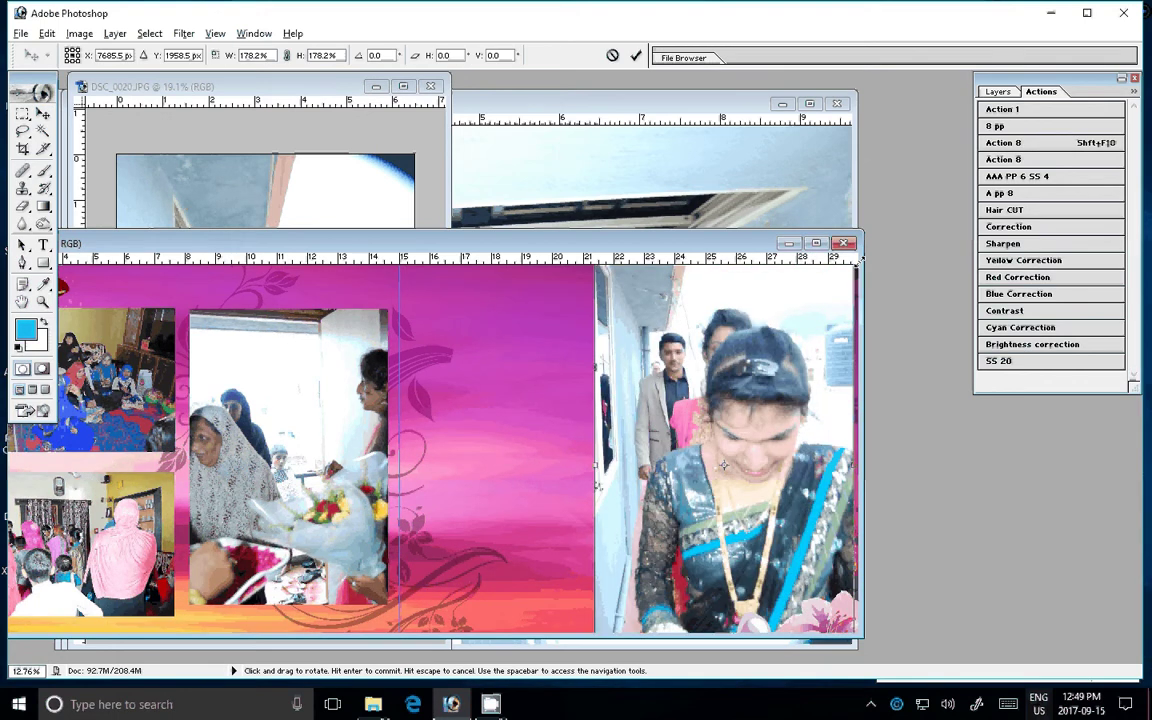
{"action": "double_click", "coordinate": [748, 430]}
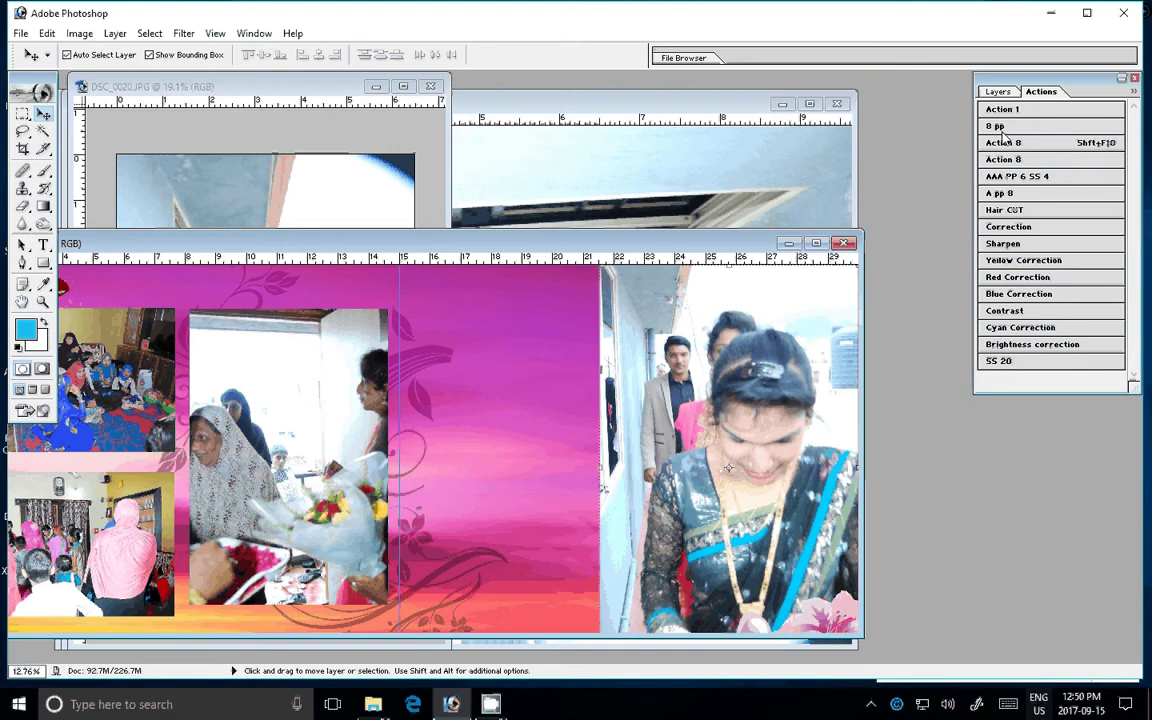
{"action": "key", "text": "F7"}
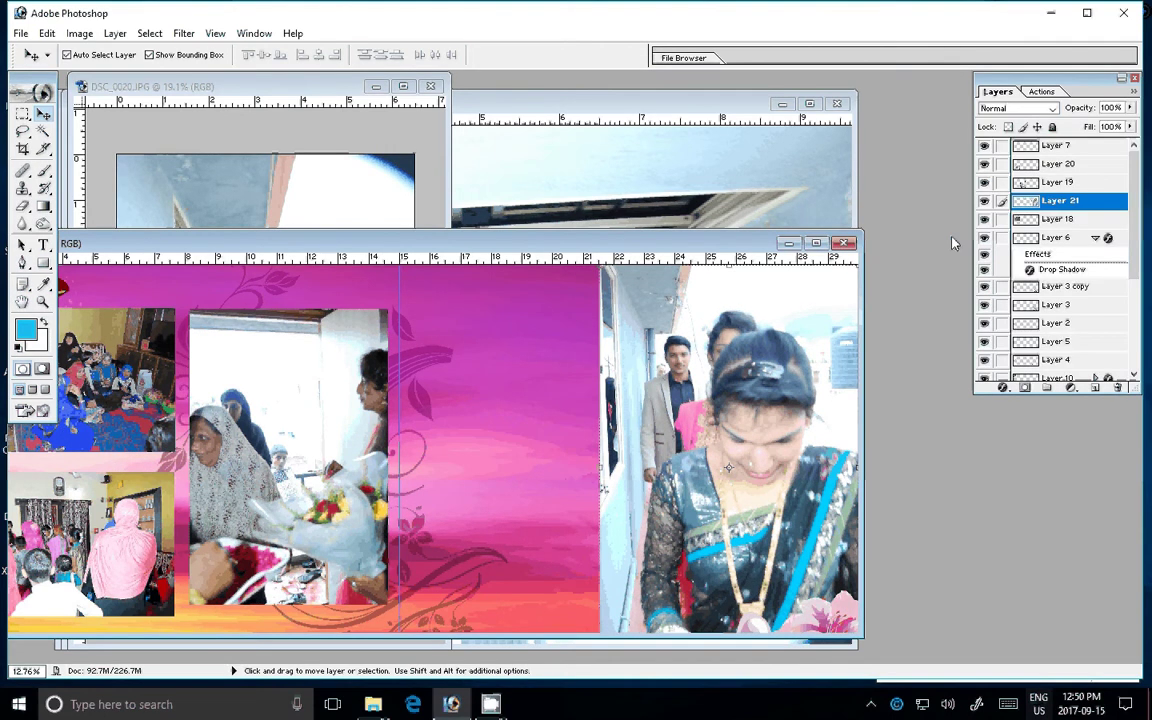
Step: Duplicate Layer 21 as a backup and hide the copy
{"action": "key", "text": "ctrl+j"}
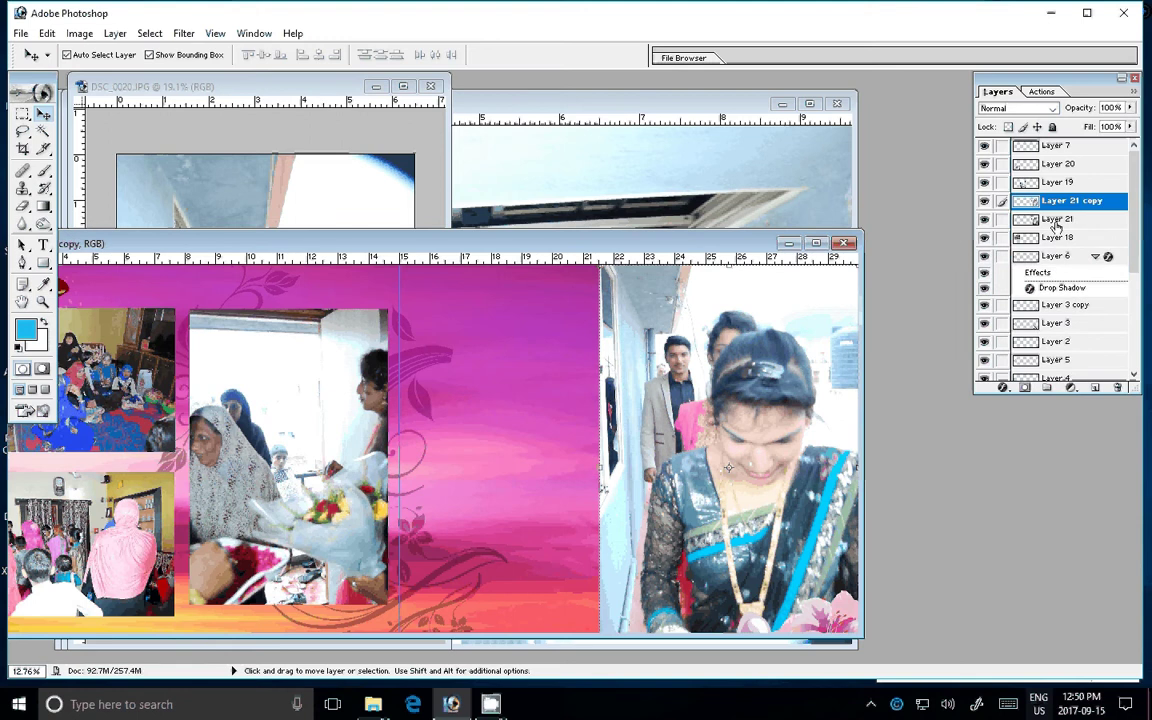
{"action": "left_click", "coordinate": [1056, 222]}
{"action": "left_click", "coordinate": [990, 203]}
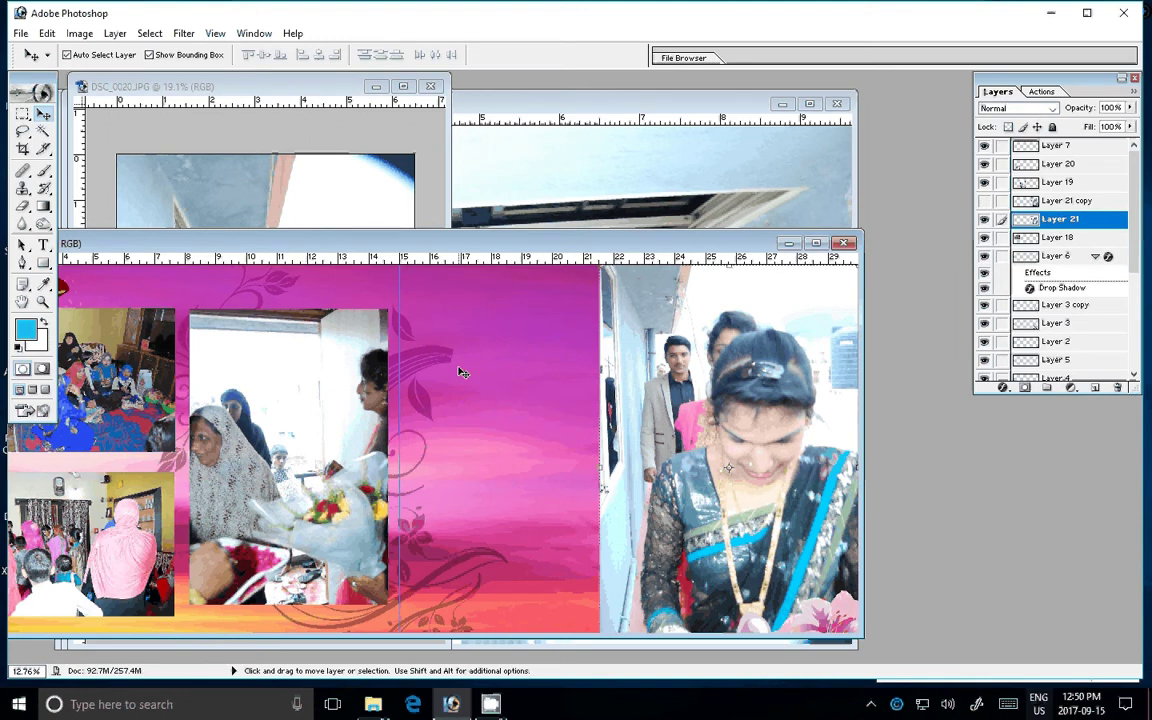
Step: Erase the sari photo's left edge into the pink background with a 1100 px eraser
{"action": "key", "text": "e"}
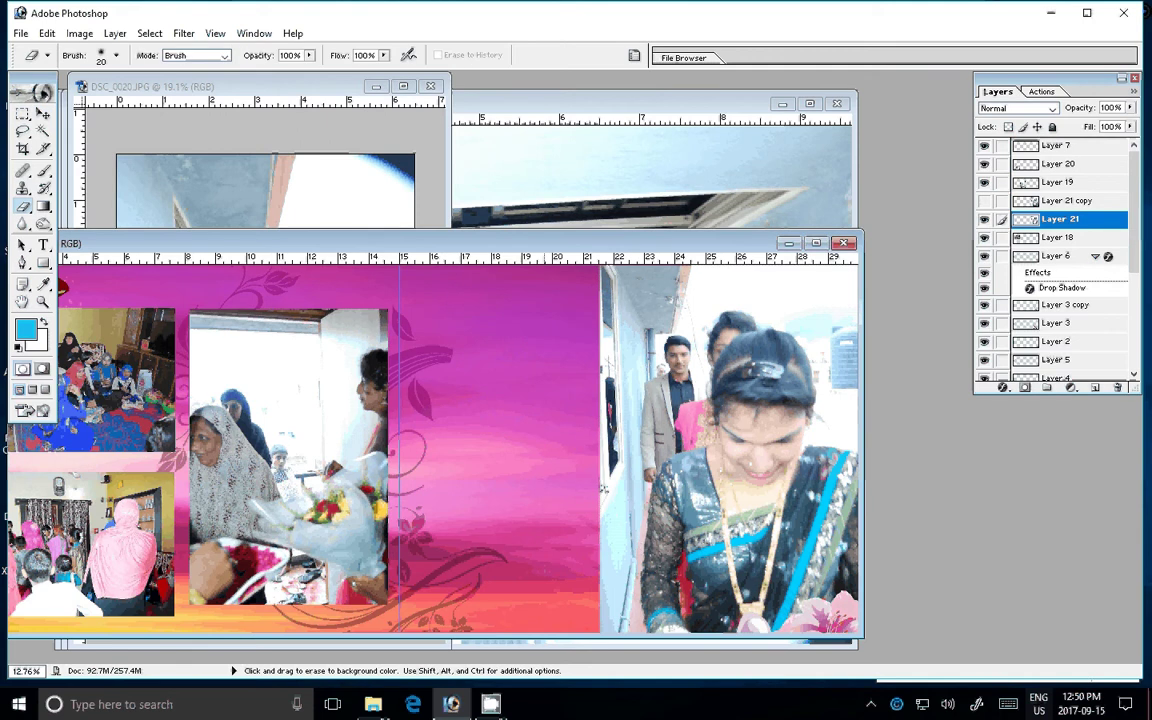
{"action": "key", "text": "bracketright"}
{"action": "key", "text": "bracketright"}
{"action": "key", "text": "bracketright"}
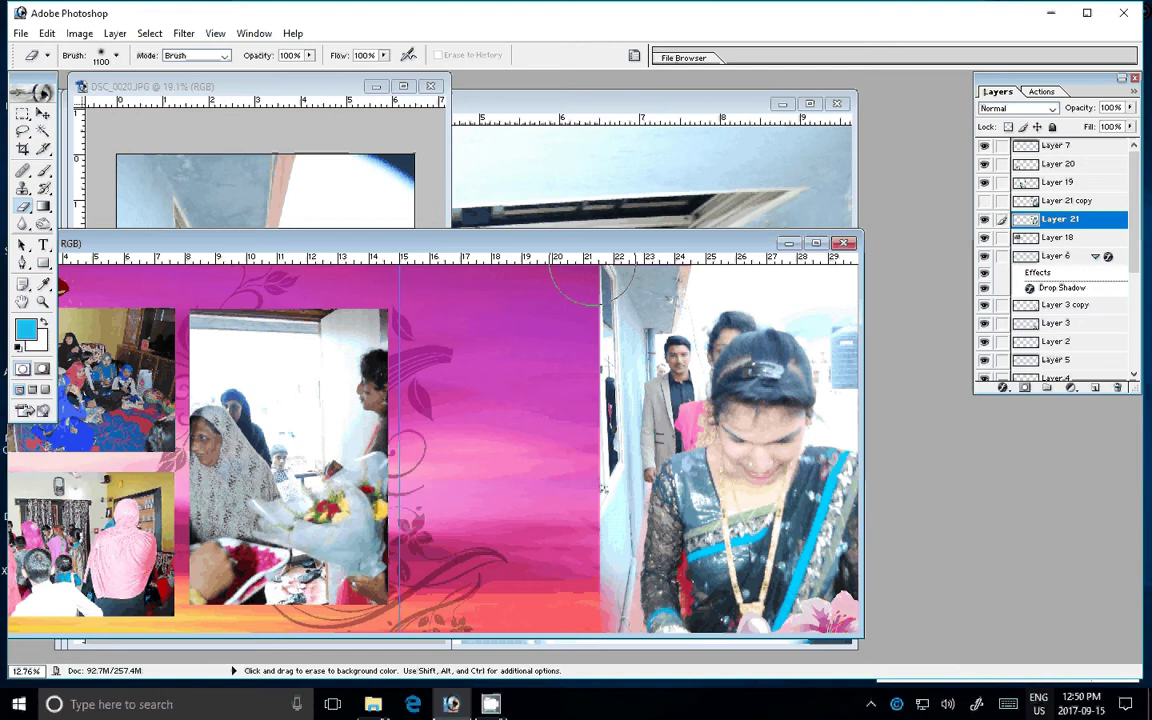
{"action": "left_click_drag", "start_coordinate": [593, 262], "coordinate": [612, 625]}
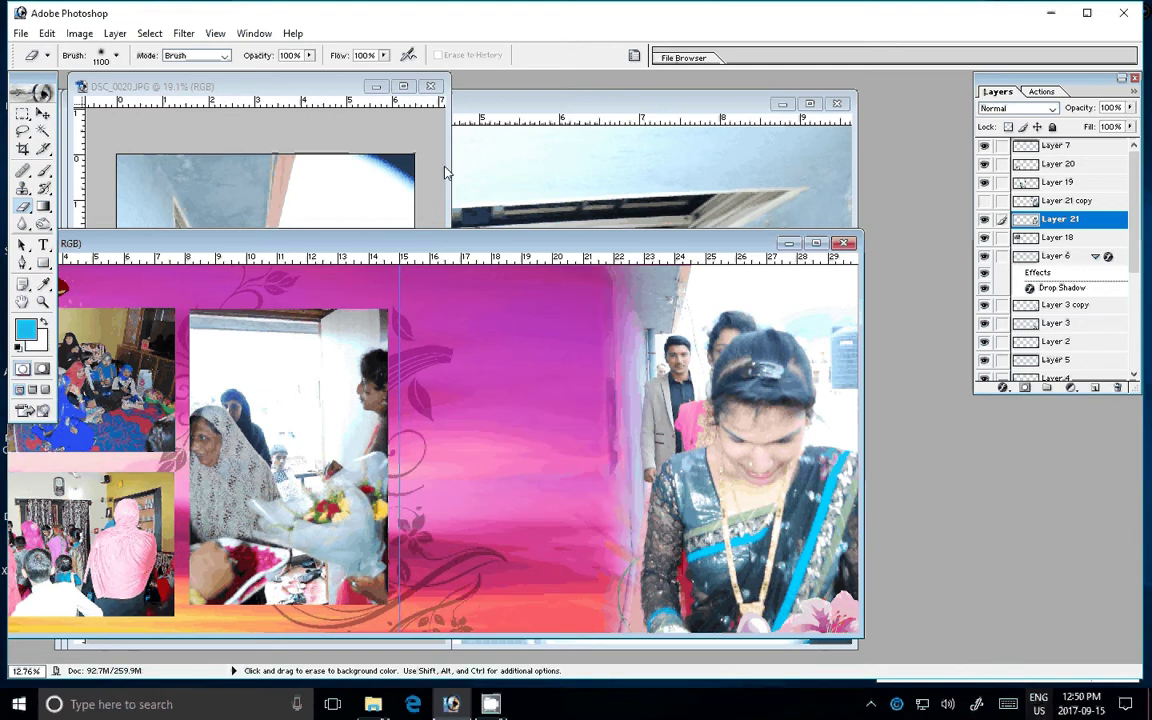
{"action": "left_click", "coordinate": [445, 172]}
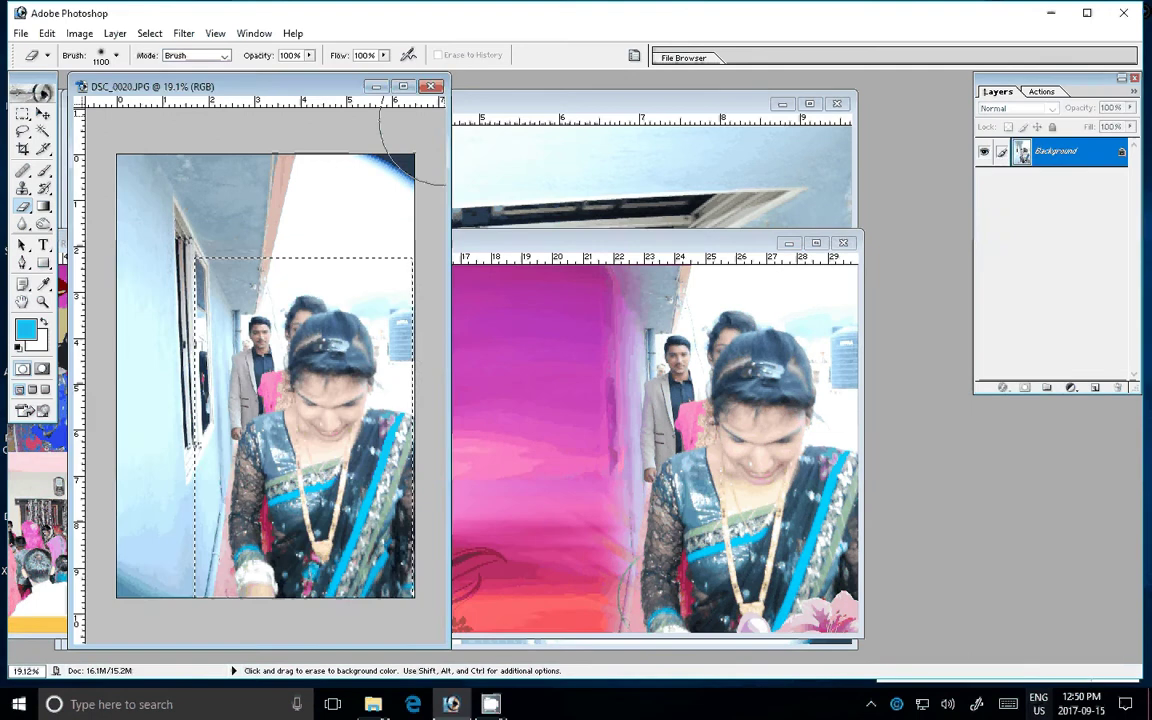
Step: Close DSC_0020 without saving and DSC_0019, leaving DSC_0018 in front
{"action": "left_click", "coordinate": [430, 86]}
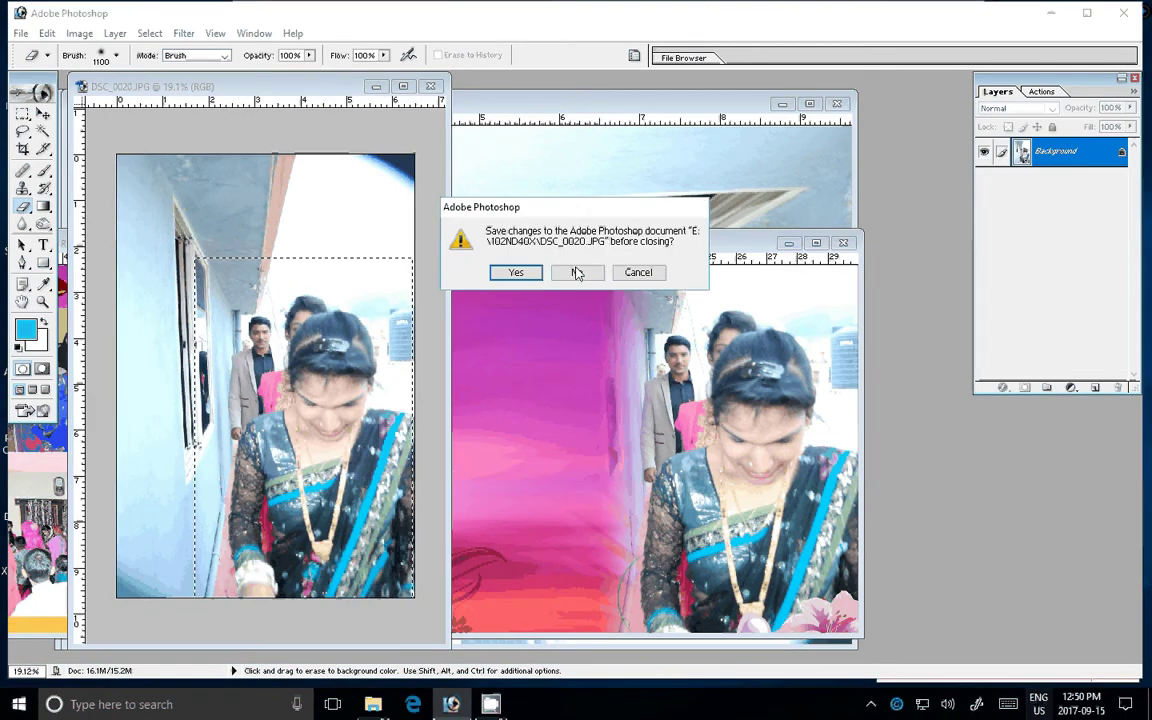
{"action": "left_click", "coordinate": [577, 272]}
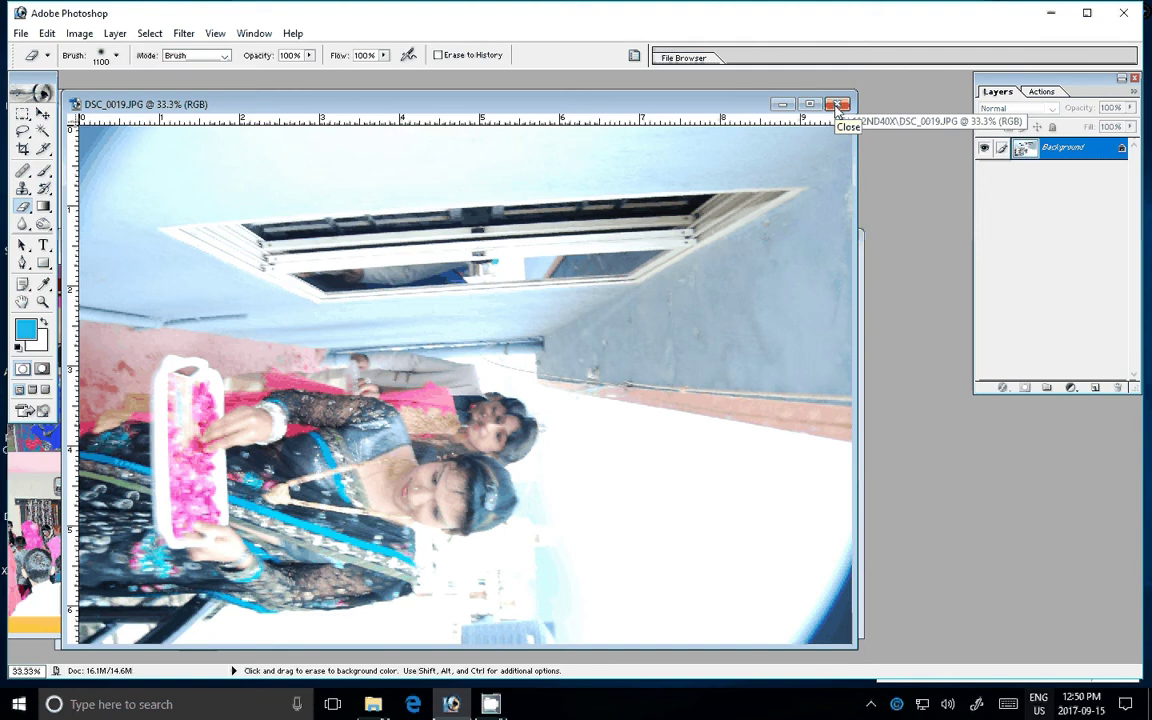
{"action": "left_click", "coordinate": [838, 105]}
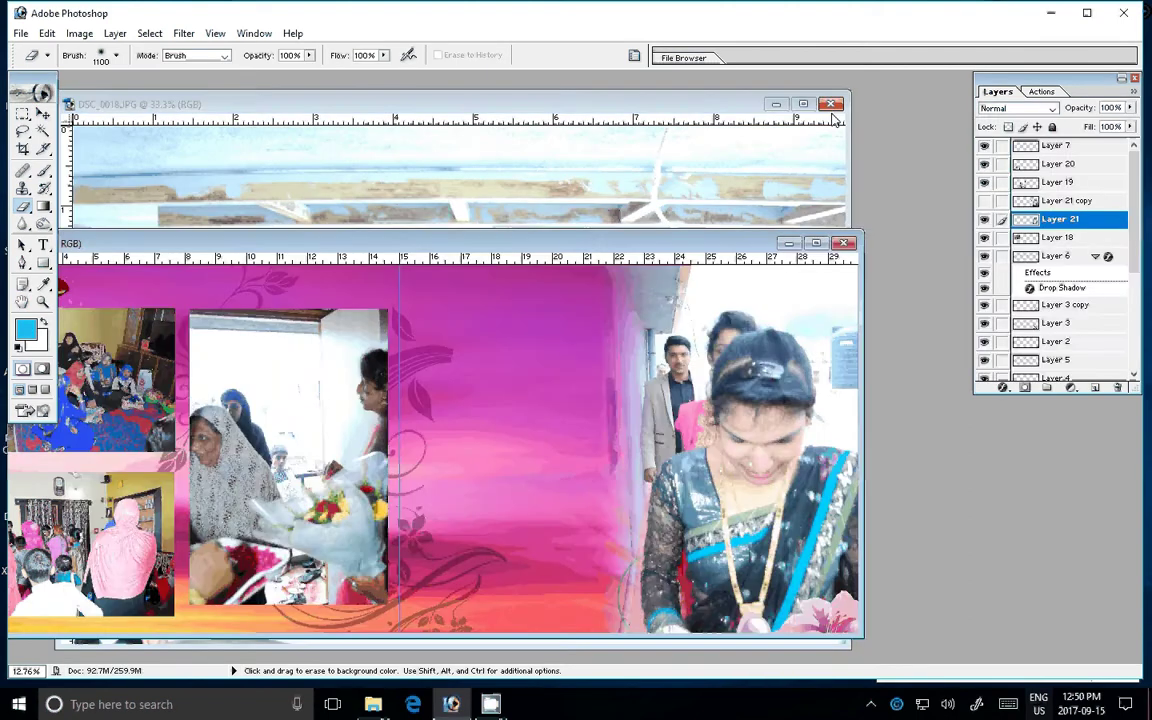
{"action": "left_click", "coordinate": [833, 118]}
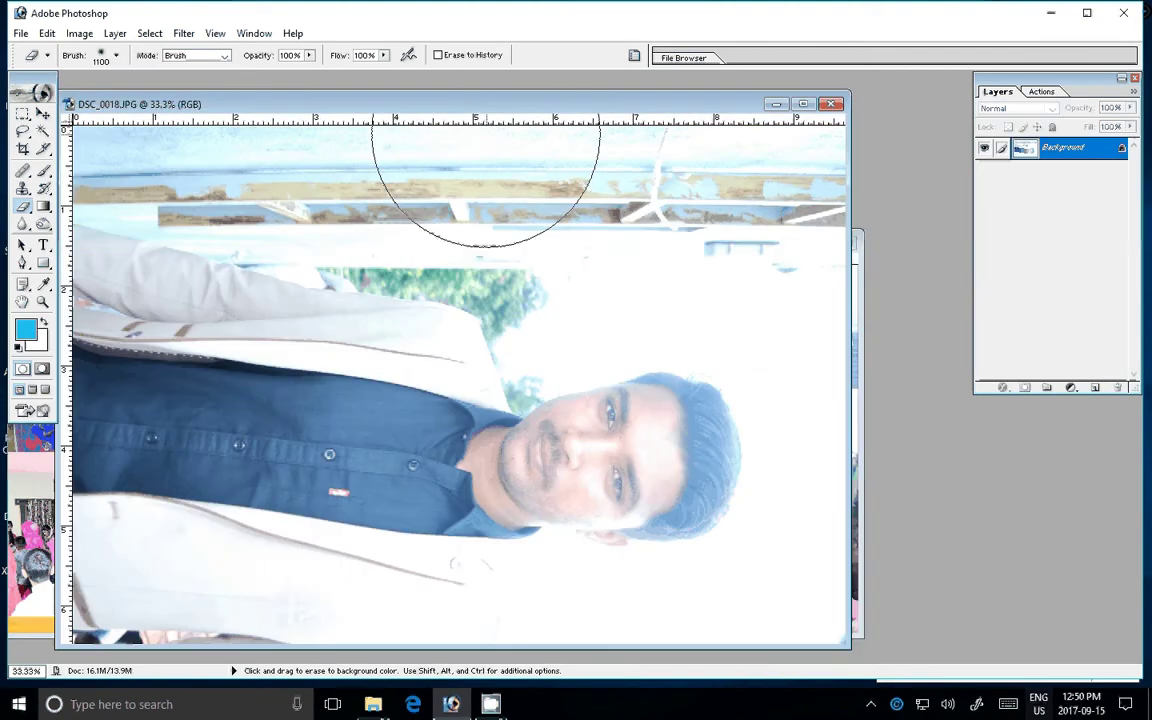
Step: Rotate DSC_0018 upright, flip it horizontally, and drag it into the album spread
{"action": "left_click", "coordinate": [76, 33]}
{"action": "mouse_move", "coordinate": [58, 191]}
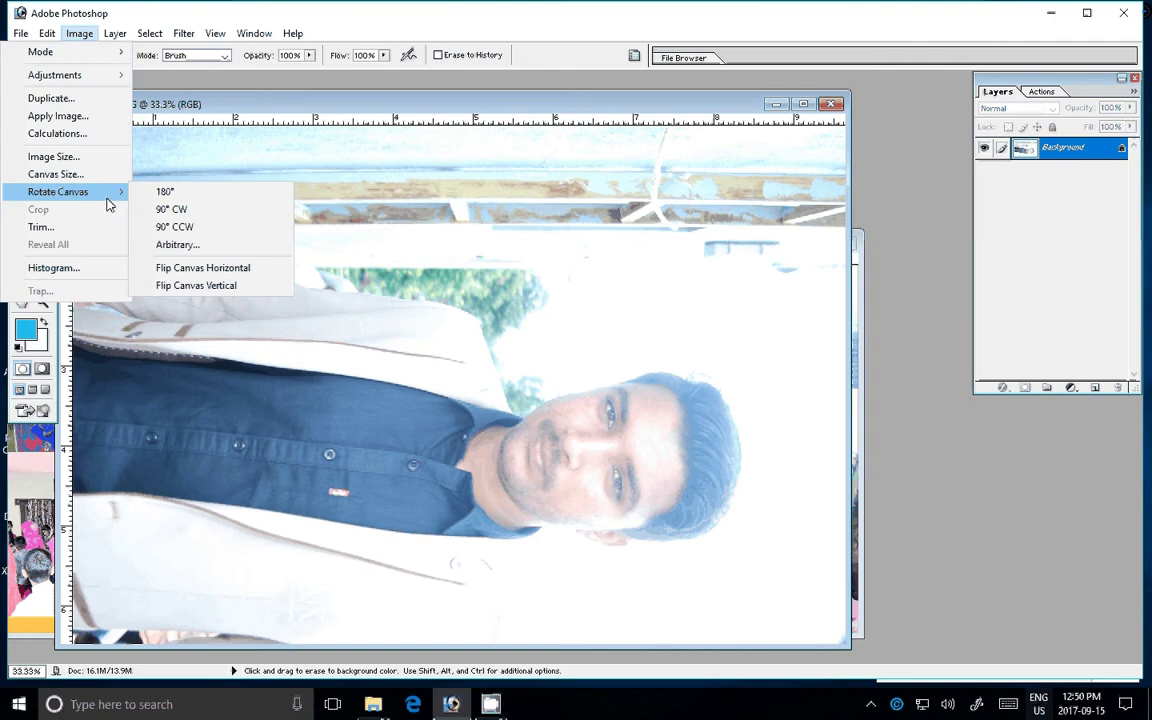
{"action": "left_click", "coordinate": [205, 230]}
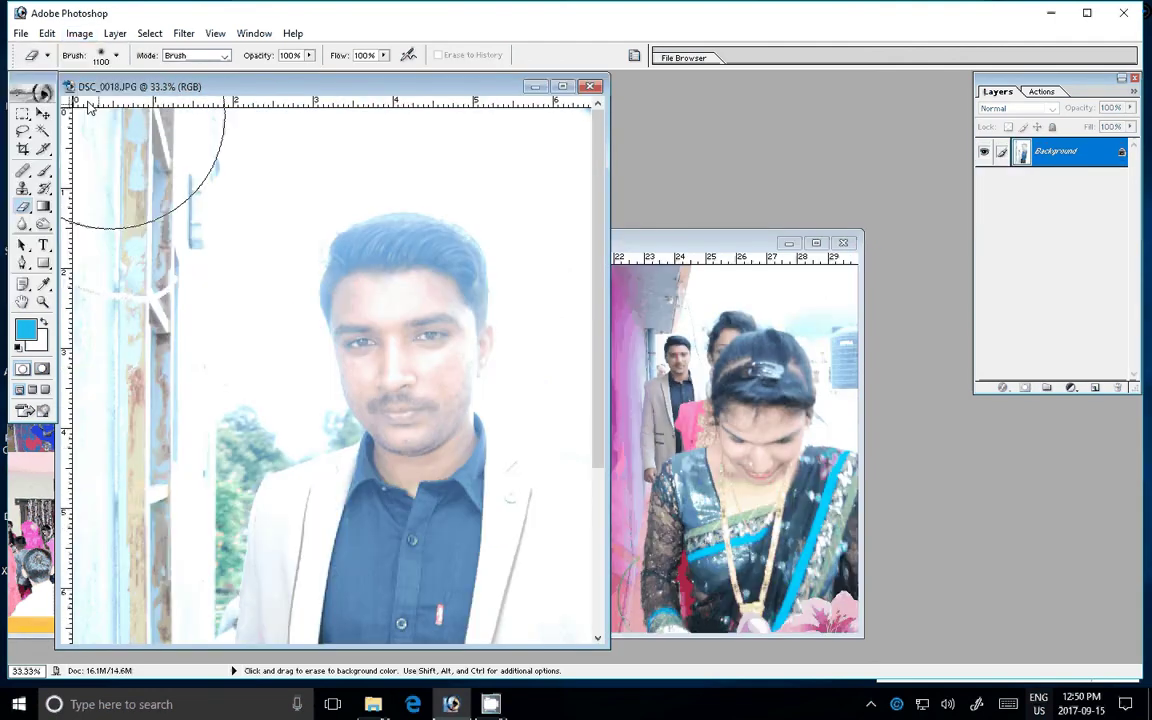
{"action": "left_click", "coordinate": [79, 33]}
{"action": "mouse_move", "coordinate": [58, 191]}
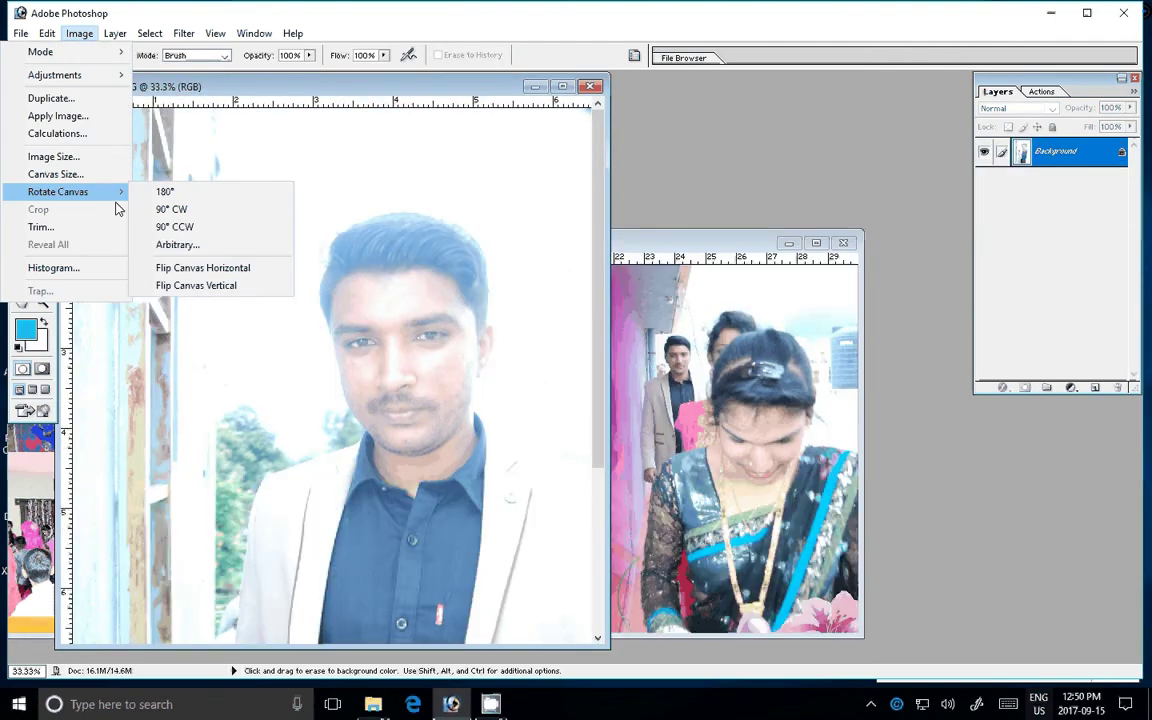
{"action": "left_click", "coordinate": [195, 268]}
{"action": "key", "text": "v"}
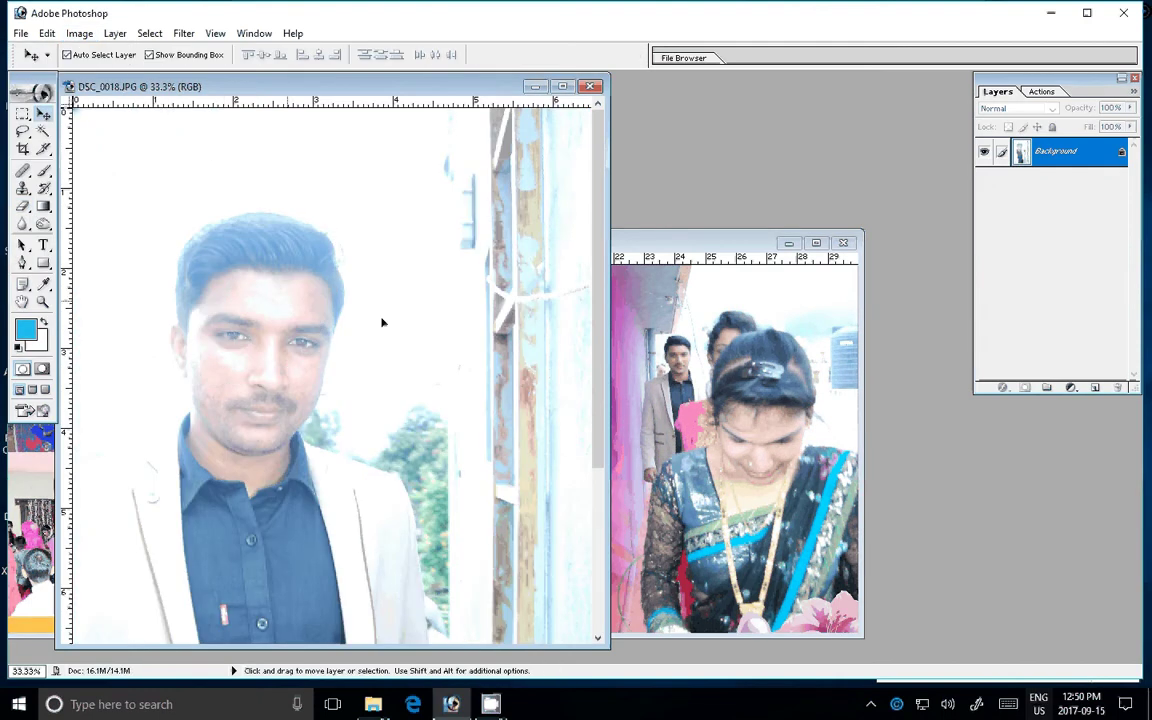
{"action": "mouse_move", "coordinate": [381, 322]}
{"action": "left_mouse_down"}
{"action": "mouse_move", "coordinate": [509, 375]}
{"action": "mouse_move", "coordinate": [496, 375]}
{"action": "left_mouse_up"}
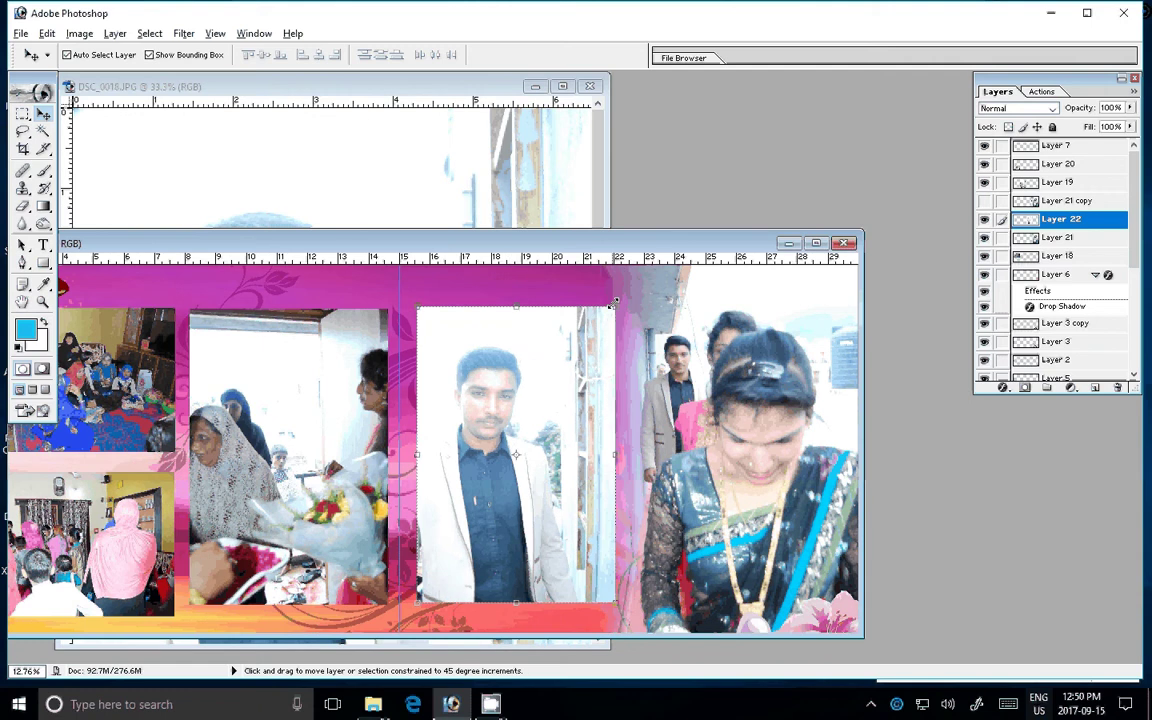
Step: Enlarge the man's photo to 126.7% and align it to the centre guide
{"action": "left_click_drag", "start_coordinate": [613, 303], "coordinate": [648, 268]}
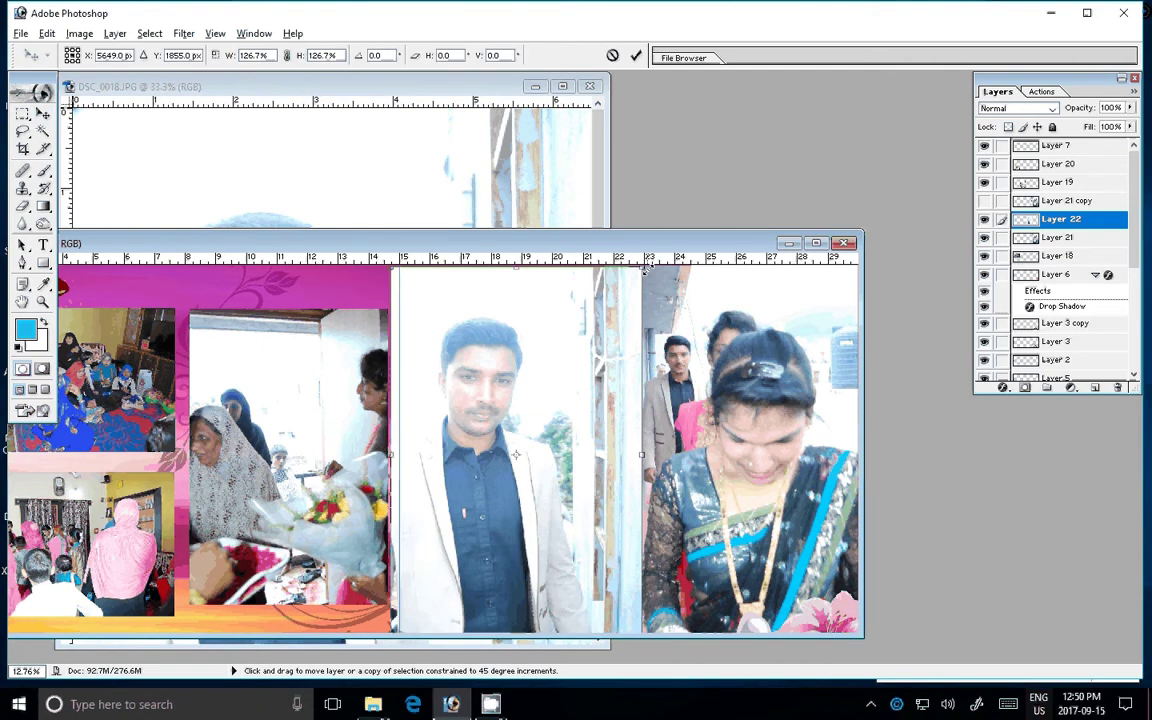
{"action": "key", "text": "Return"}
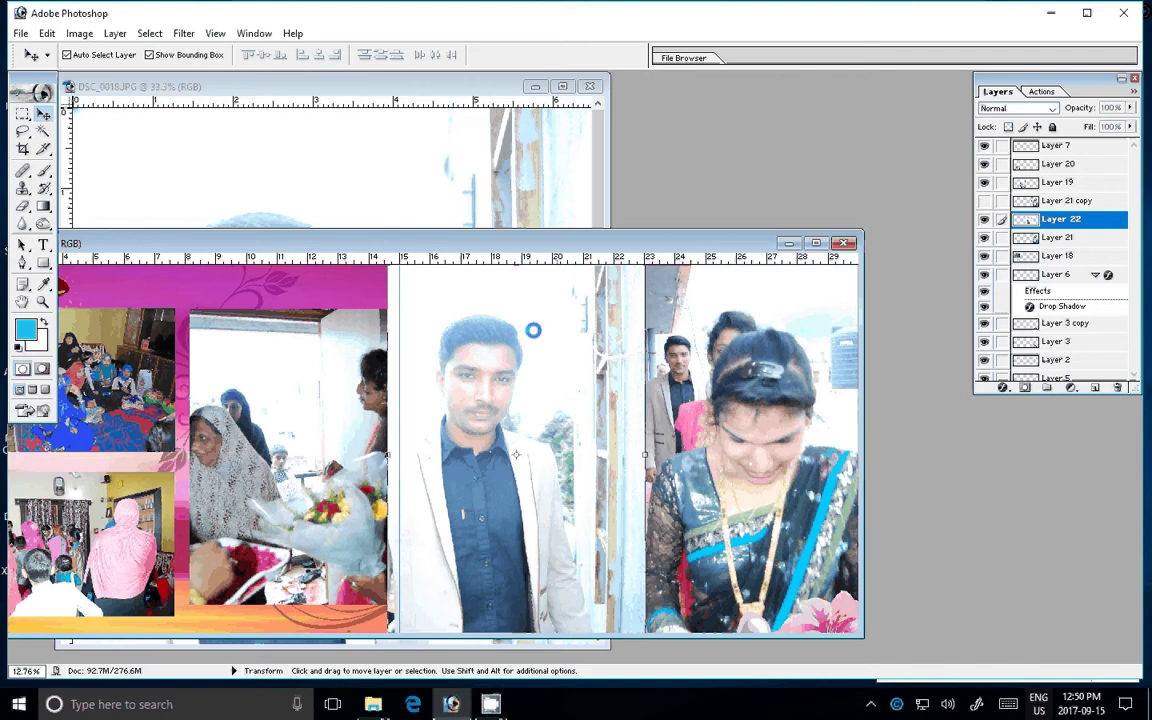
{"action": "key", "text": "ctrl+minus"}
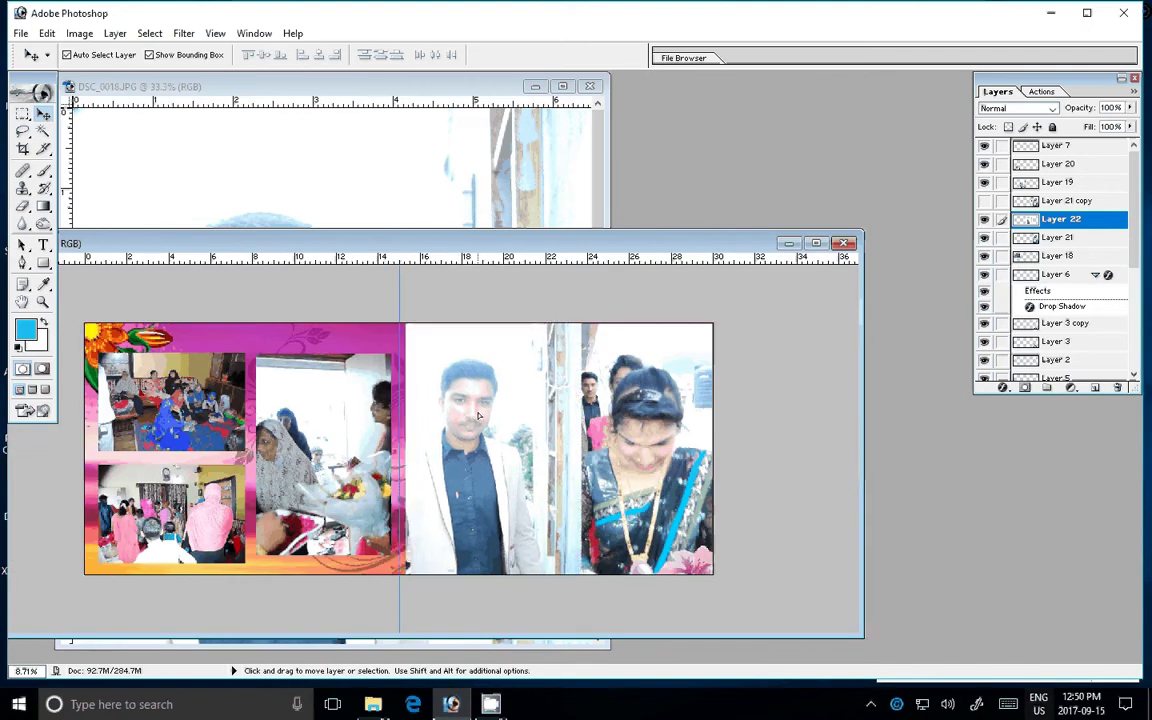
{"action": "left_click_drag", "start_coordinate": [478, 416], "coordinate": [472, 416]}
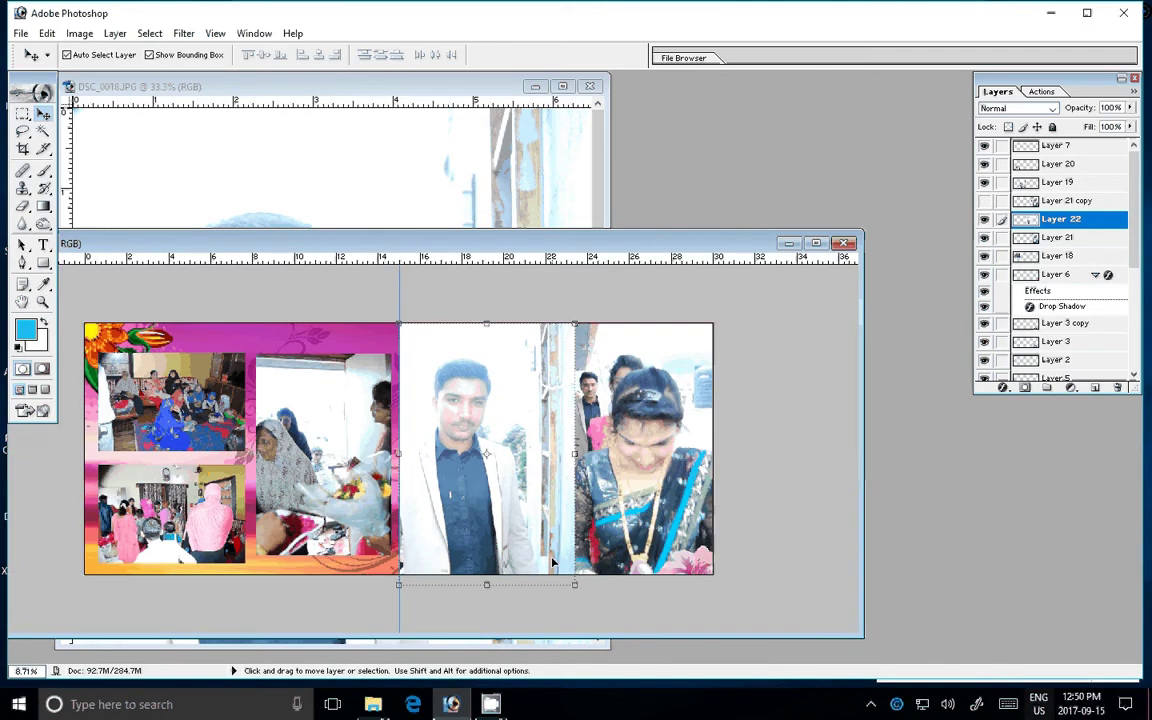
Step: Erase the man's photo right edge so it blends into the sari photo
{"action": "key", "text": "e"}
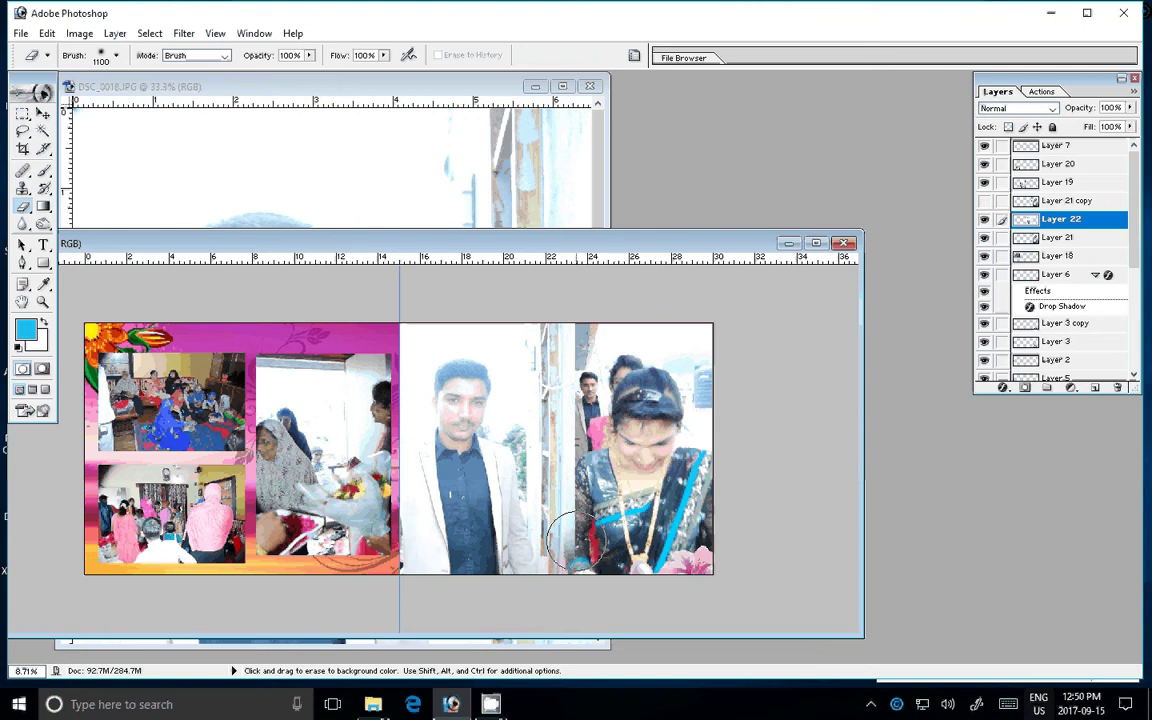
{"action": "left_click_drag", "start_coordinate": [572, 540], "coordinate": [572, 354]}
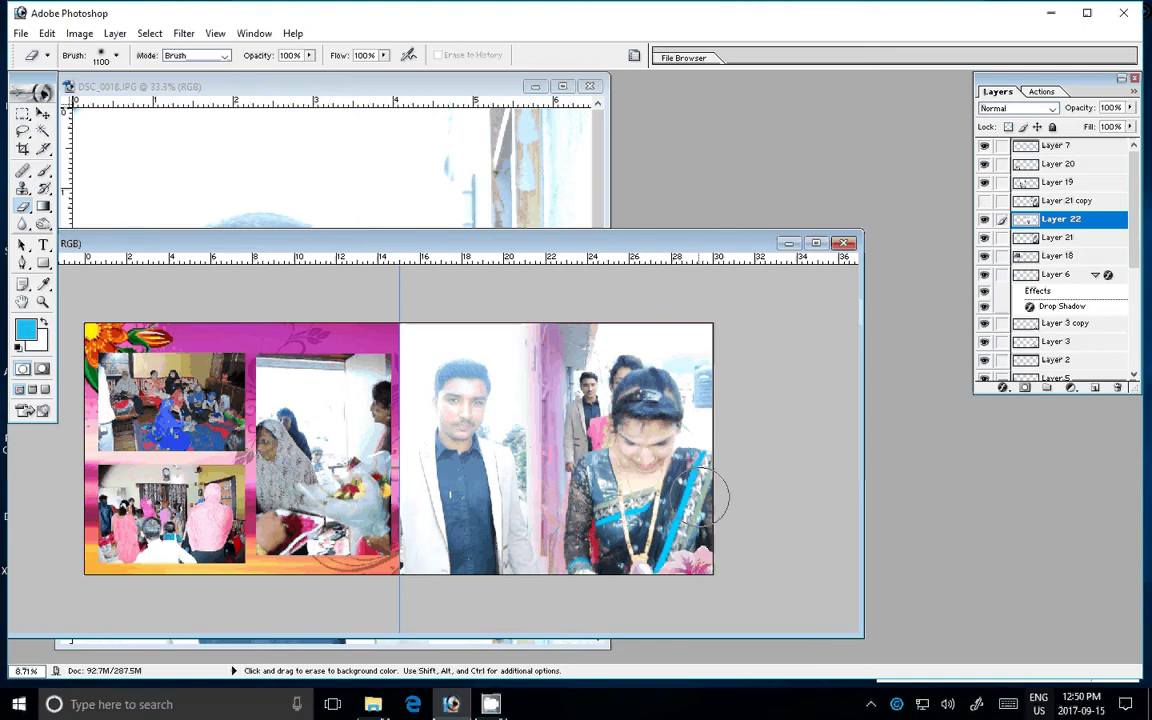
{"action": "key", "text": "shift"}
{"action": "key", "text": "v"}
{"action": "left_click", "coordinate": [345, 438]}
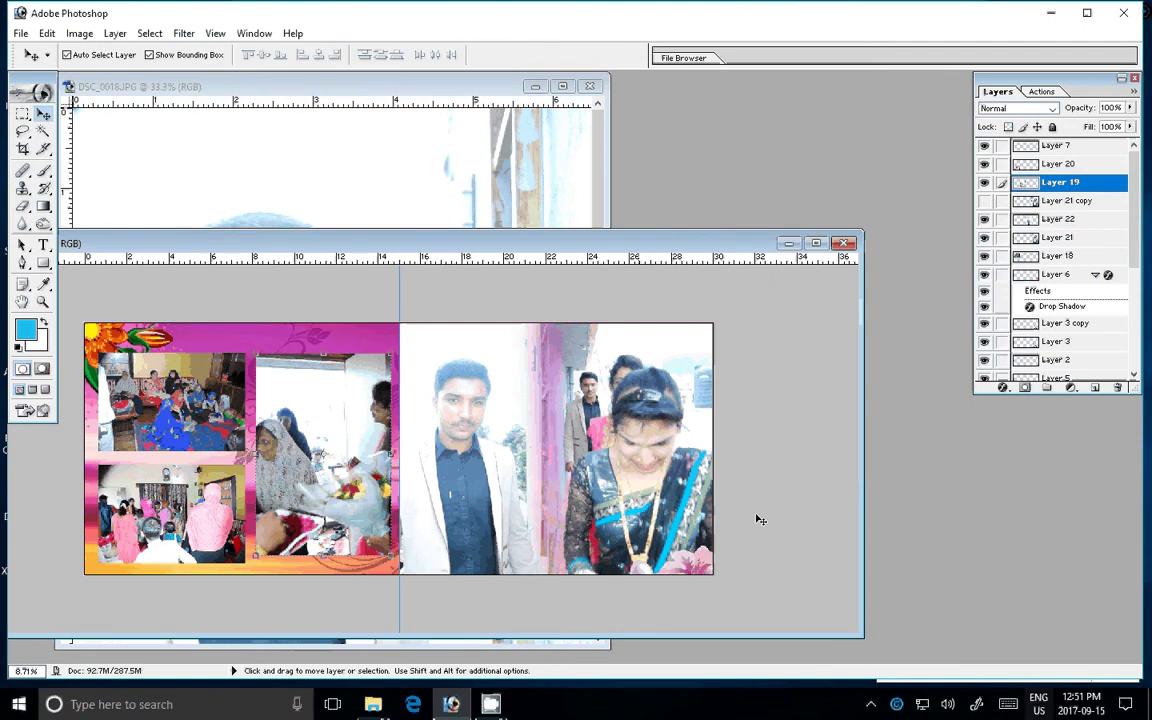
Step: Add an Outer Glow with 22% noise to Layer 19
{"action": "left_click", "coordinate": [1003, 387]}
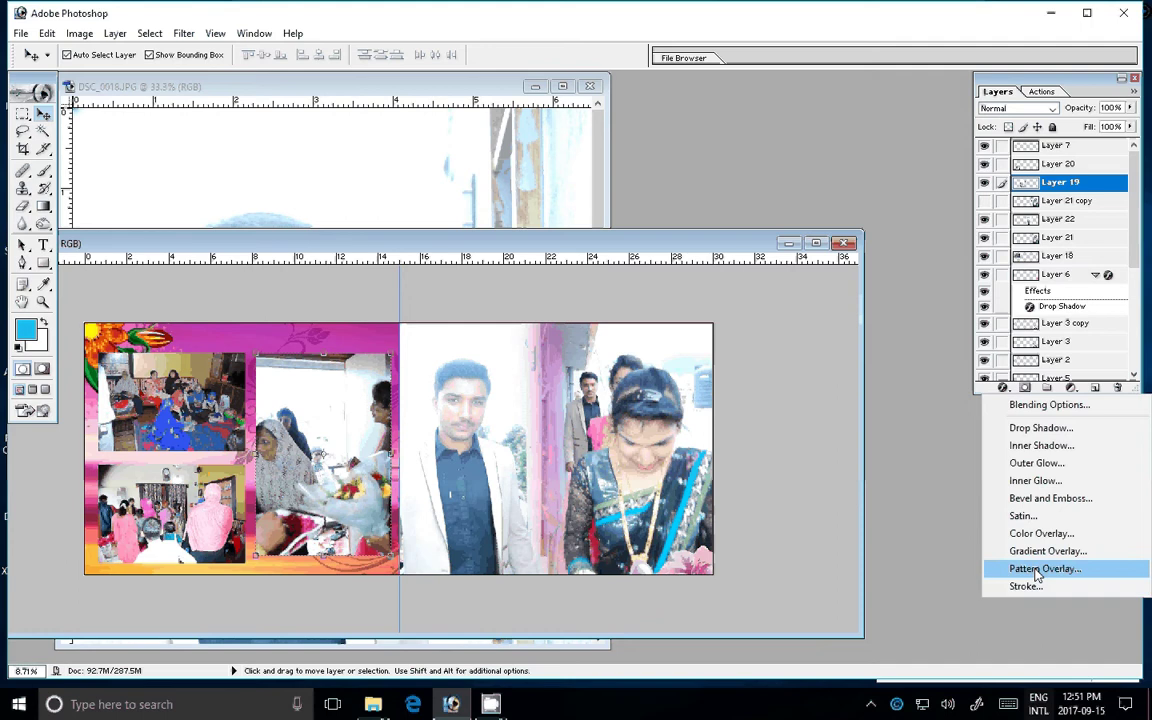
{"action": "left_click", "coordinate": [1036, 464]}
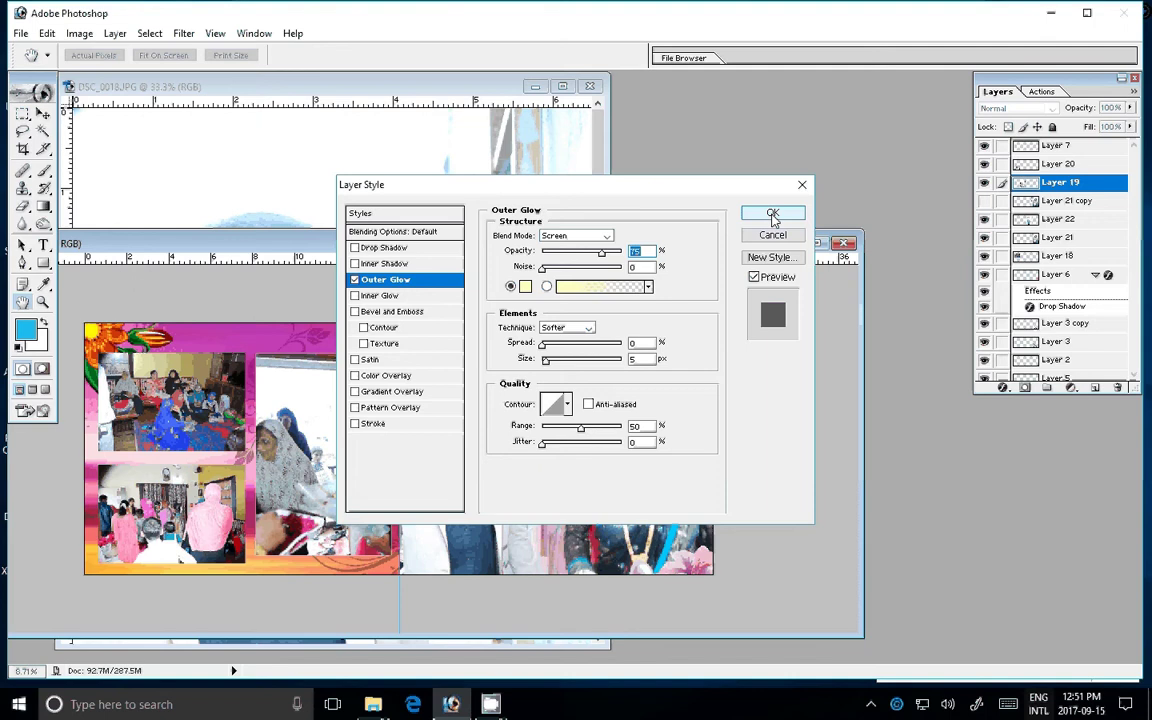
{"action": "key", "text": "Tab"}
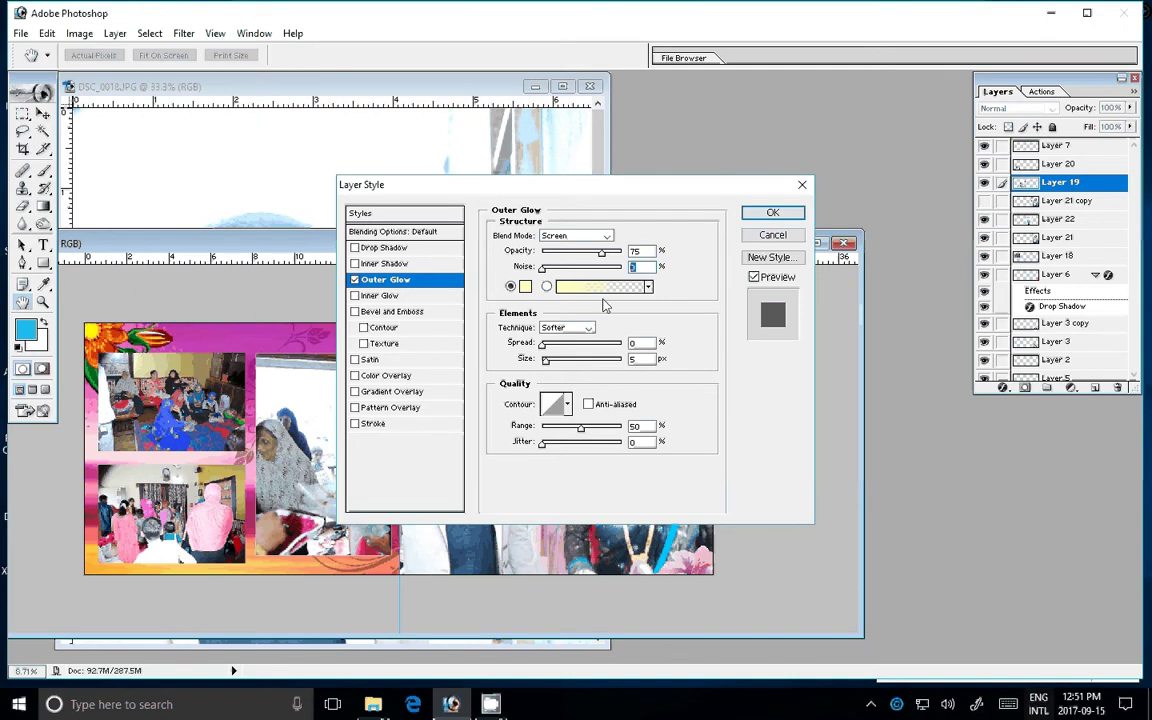
{"action": "type", "text": "22"}
{"action": "left_click", "coordinate": [773, 212]}
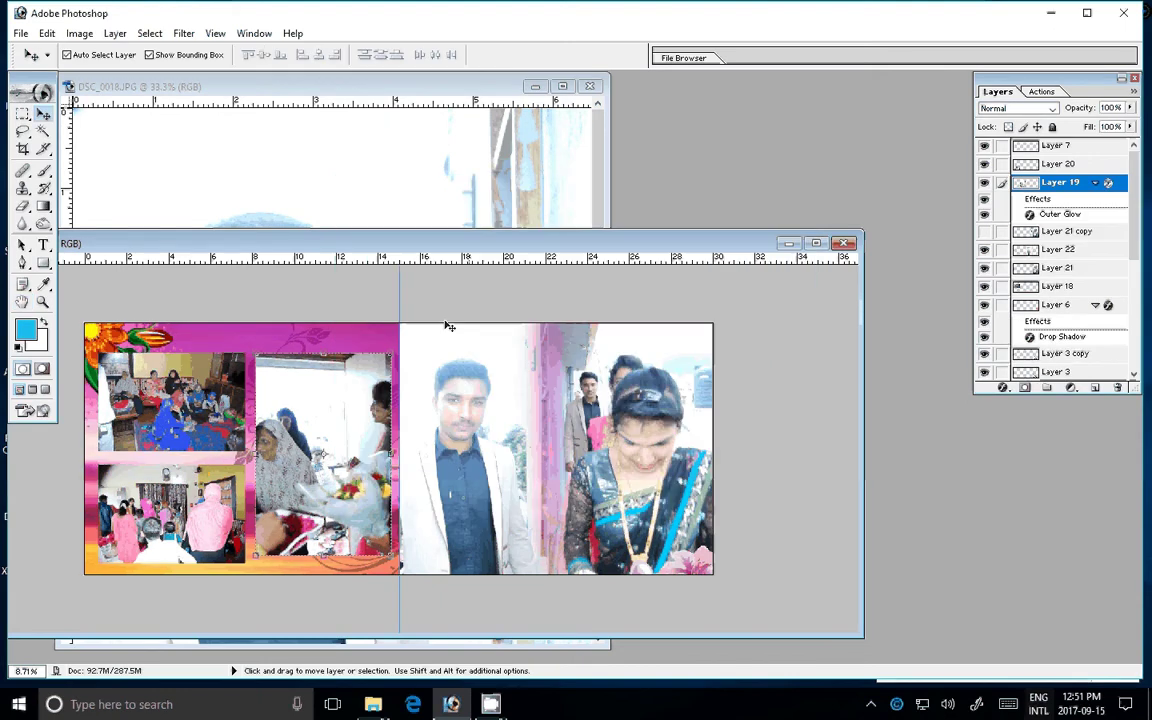
Step: Copy Layer 19's Outer Glow style and paste it onto Layers 18 and 20
{"action": "right_click", "coordinate": [1089, 197]}
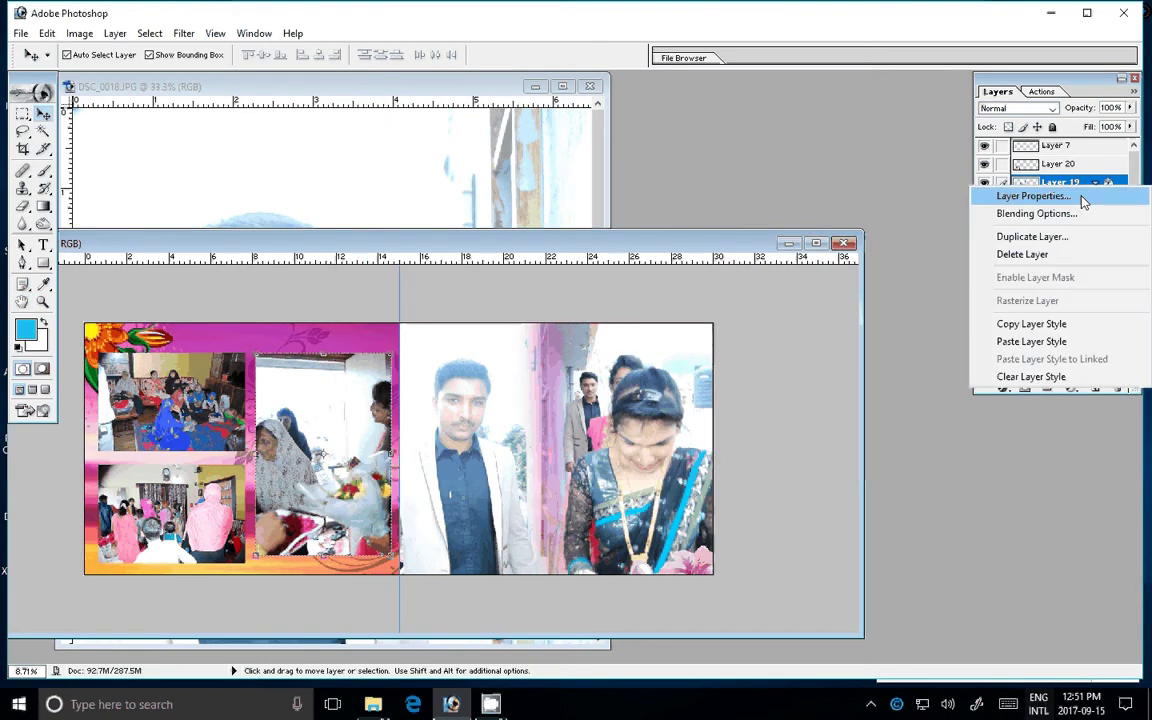
{"action": "left_click", "coordinate": [1037, 328]}
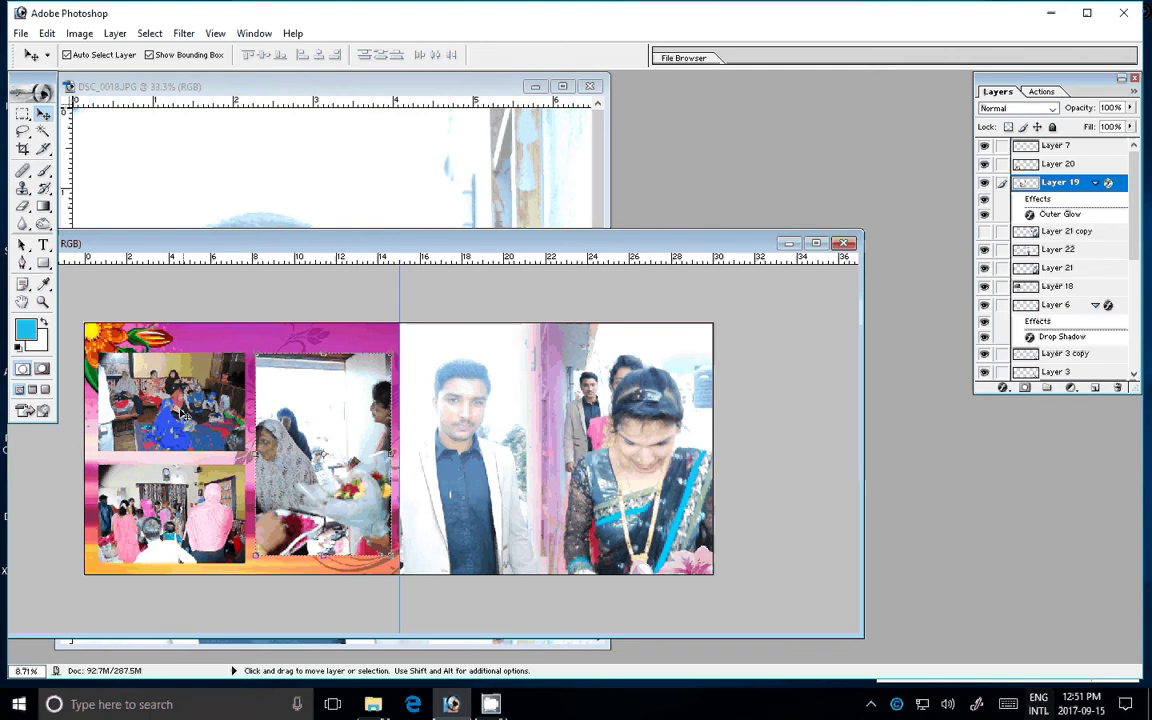
{"action": "left_click", "coordinate": [1062, 287]}
{"action": "right_click", "coordinate": [1065, 291]}
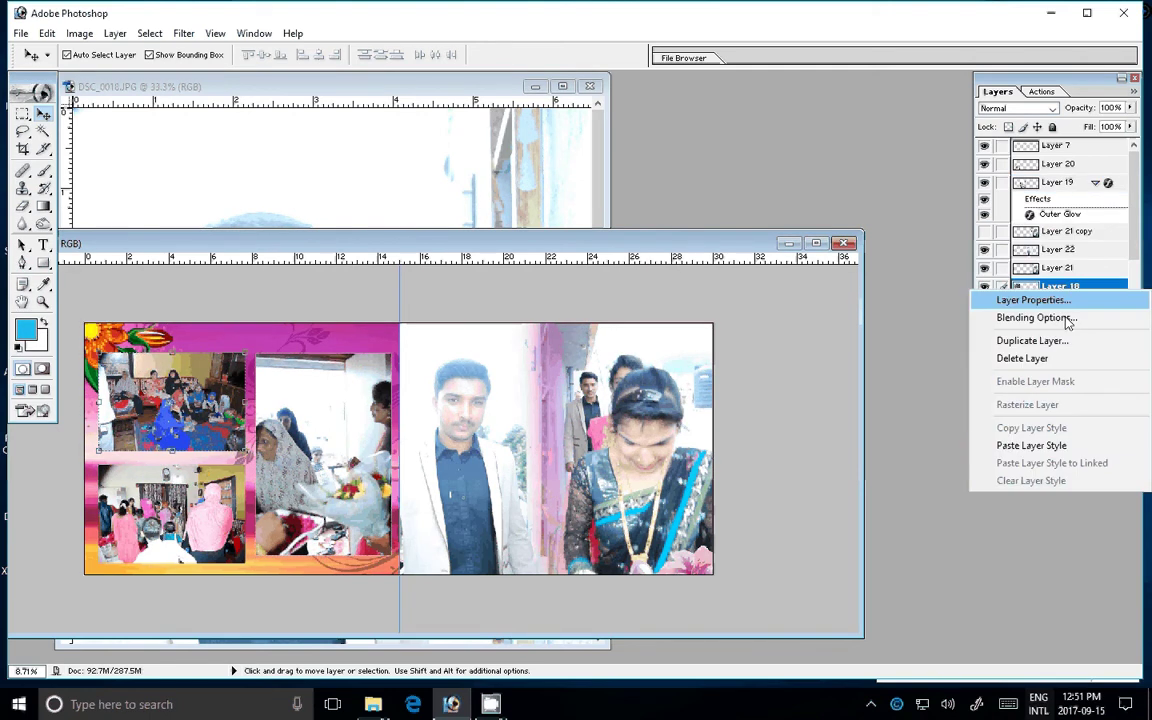
{"action": "left_click", "coordinate": [1043, 451]}
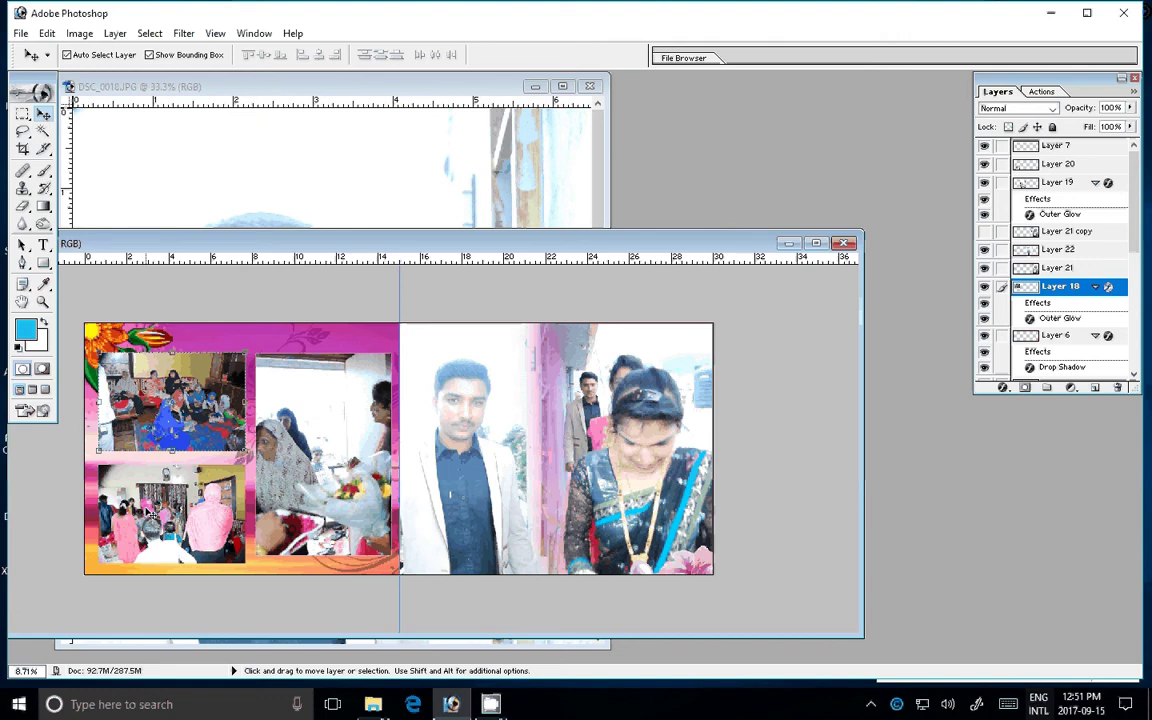
{"action": "left_click", "coordinate": [1060, 164]}
{"action": "right_click", "coordinate": [1100, 188]}
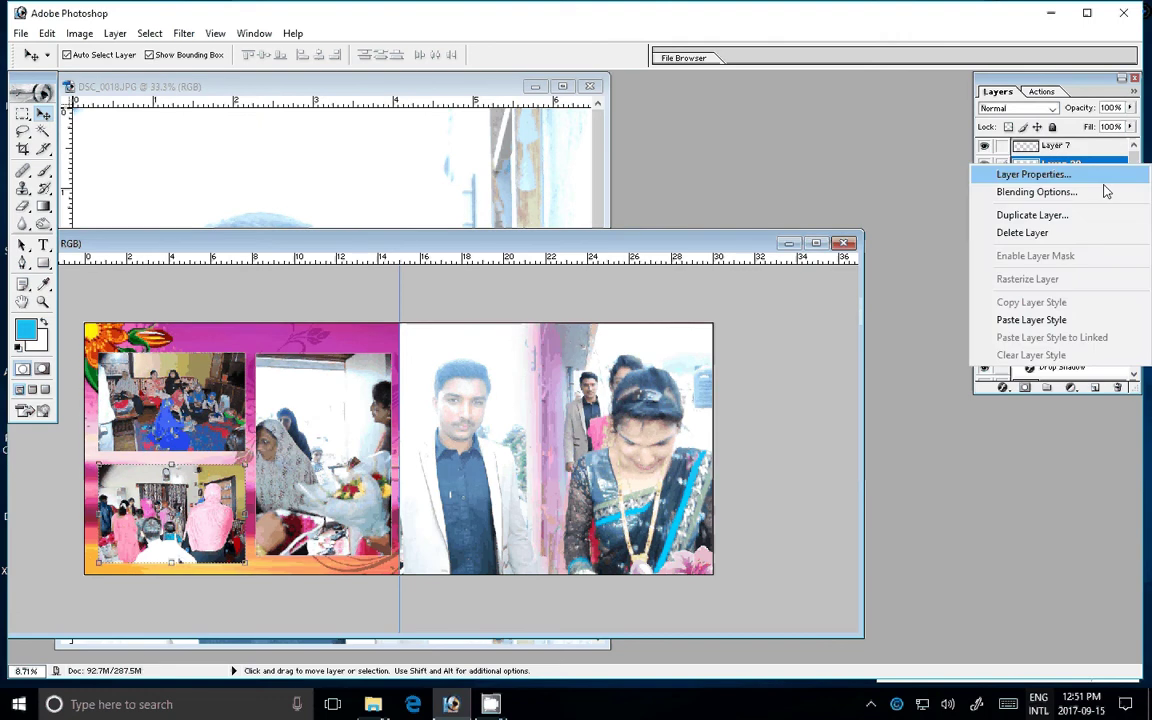
{"action": "left_click", "coordinate": [1043, 320]}
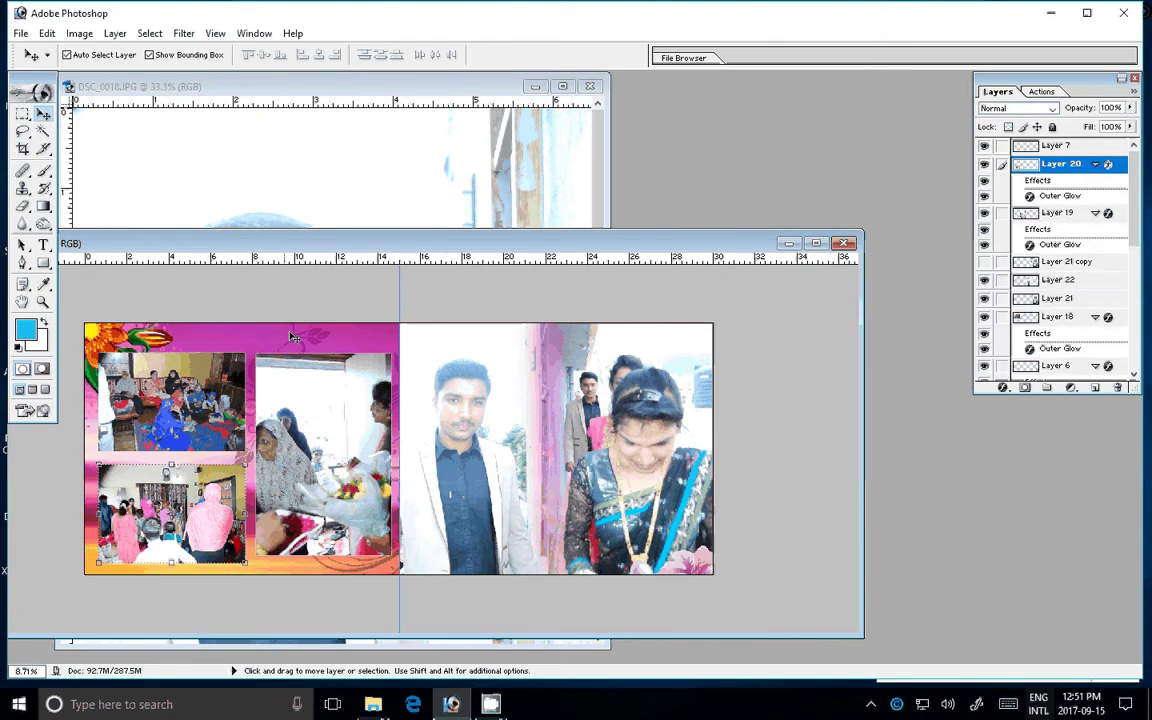
{"action": "left_click", "coordinate": [21, 33]}
{"action": "mouse_move", "coordinate": [42, 262]}
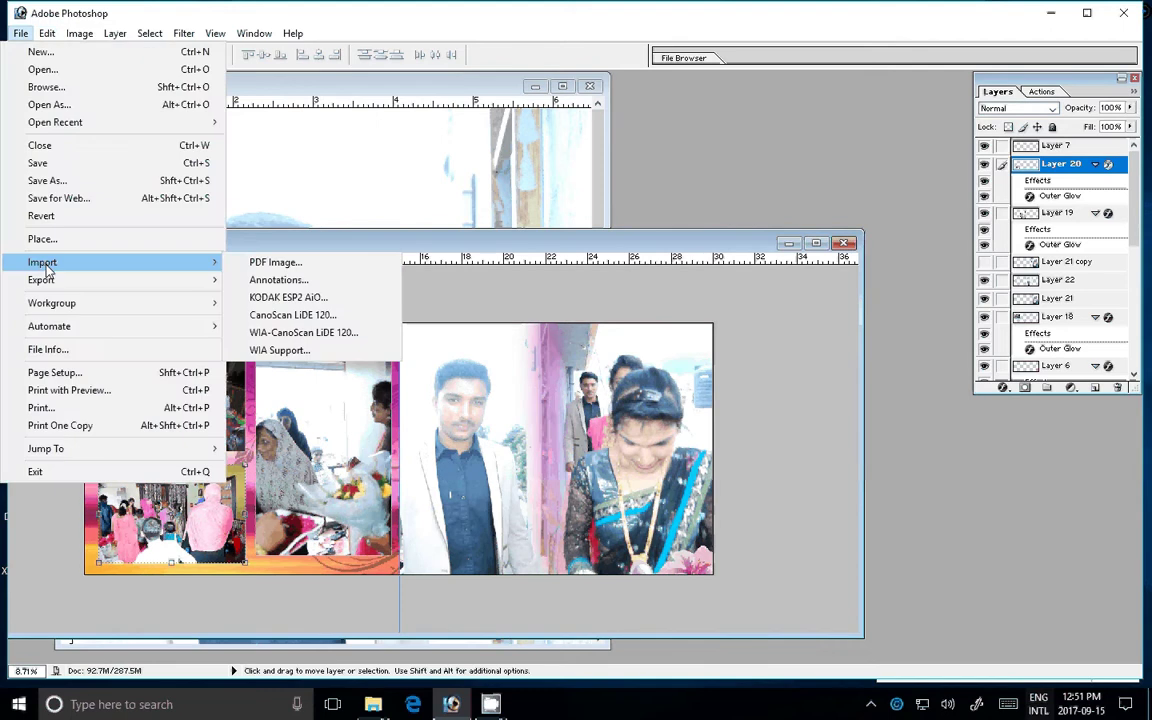
Step: Save a JPEG copy of the spread named '02' in the E:\k 11 folder
{"action": "key", "text": "Escape"}
{"action": "key", "text": "Escape"}
{"action": "key", "text": "ctrl+shift+s"}
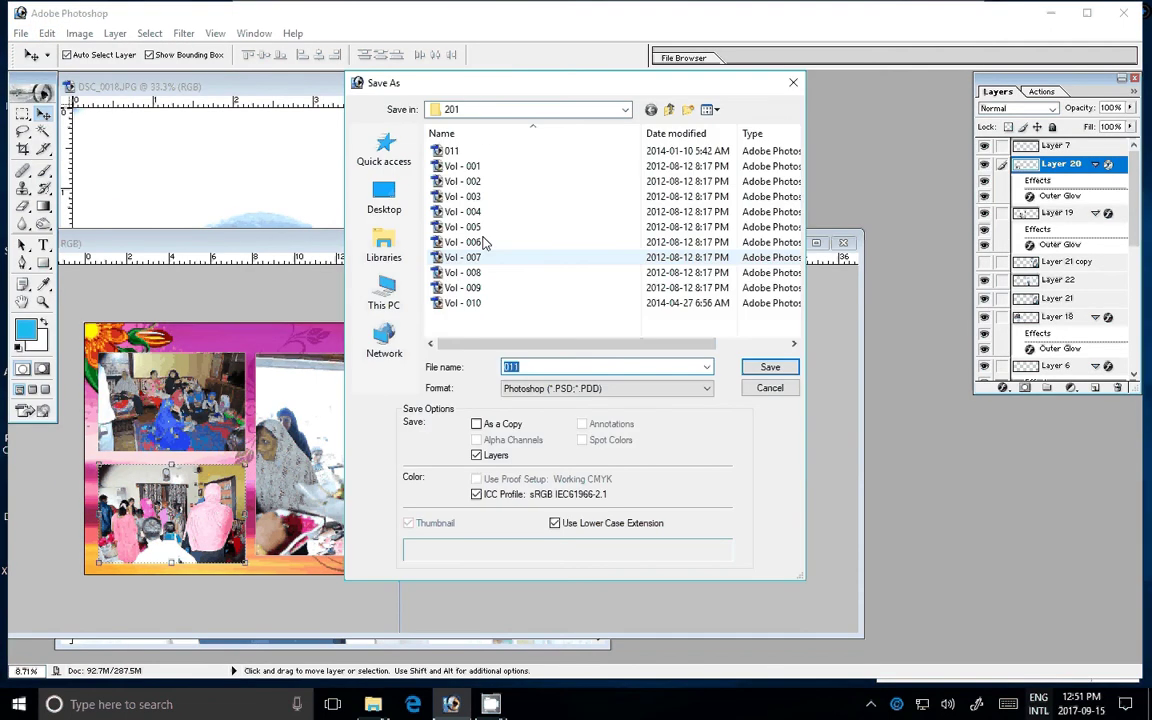
{"action": "double_click", "coordinate": [503, 244]}
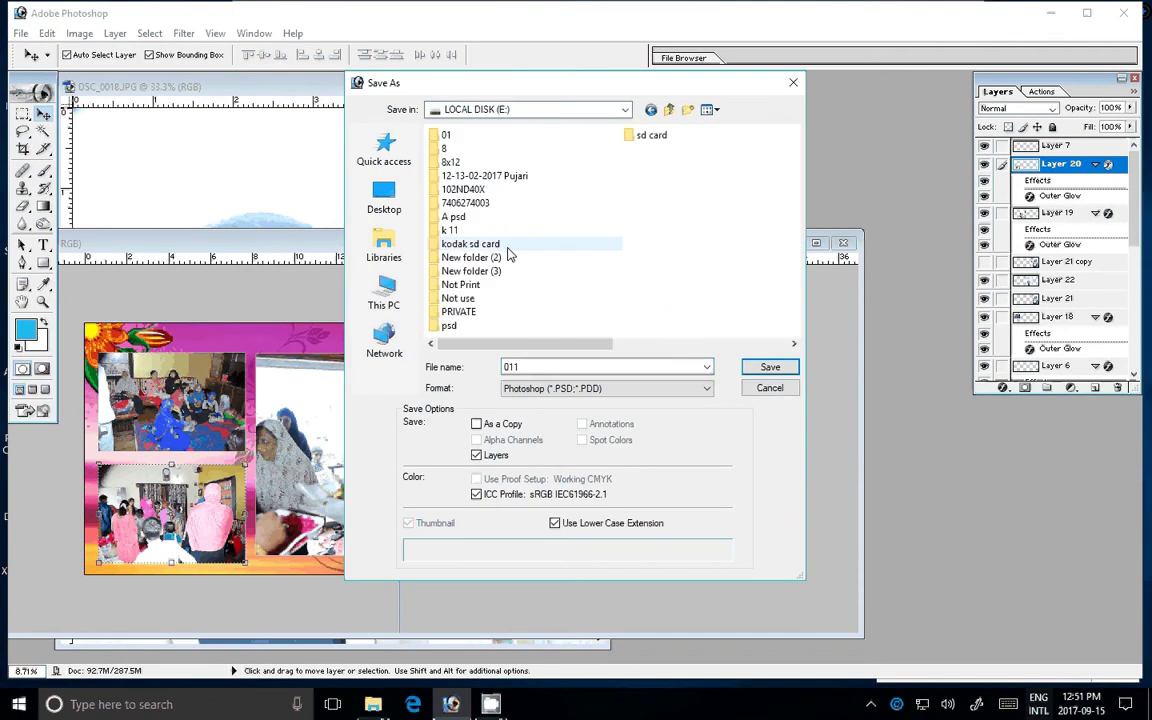
{"action": "double_click", "coordinate": [446, 231]}
{"action": "left_click", "coordinate": [600, 388]}
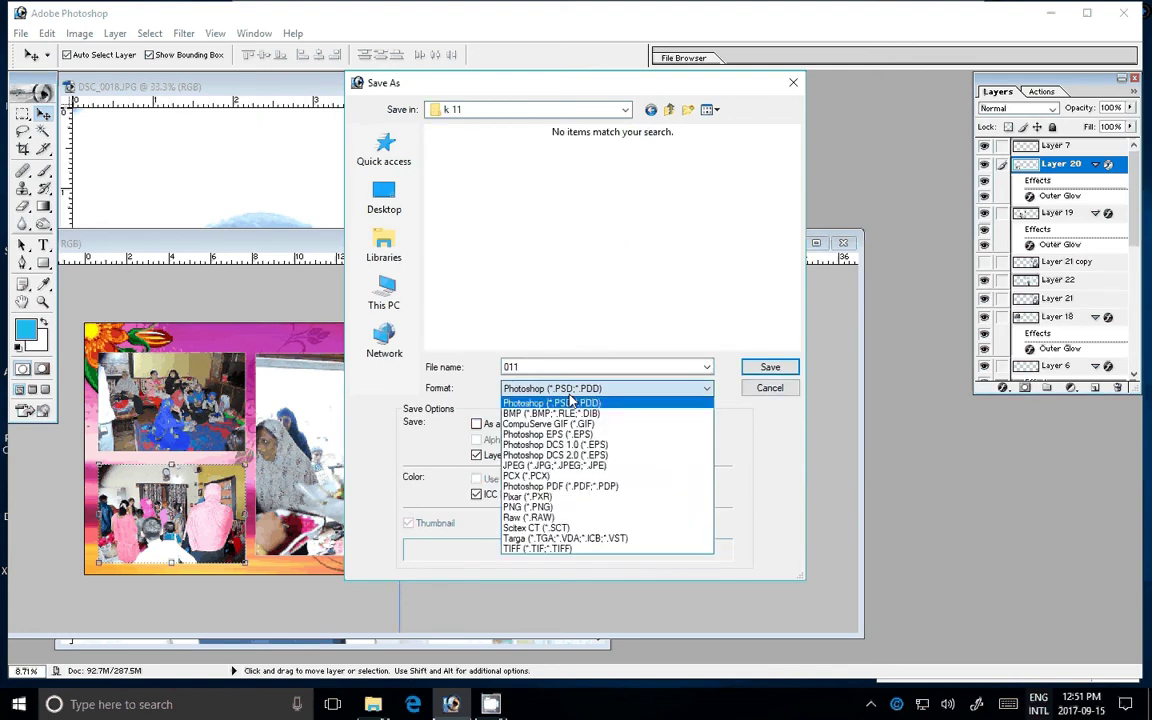
{"action": "left_click", "coordinate": [594, 466]}
{"action": "left_click", "coordinate": [587, 366]}
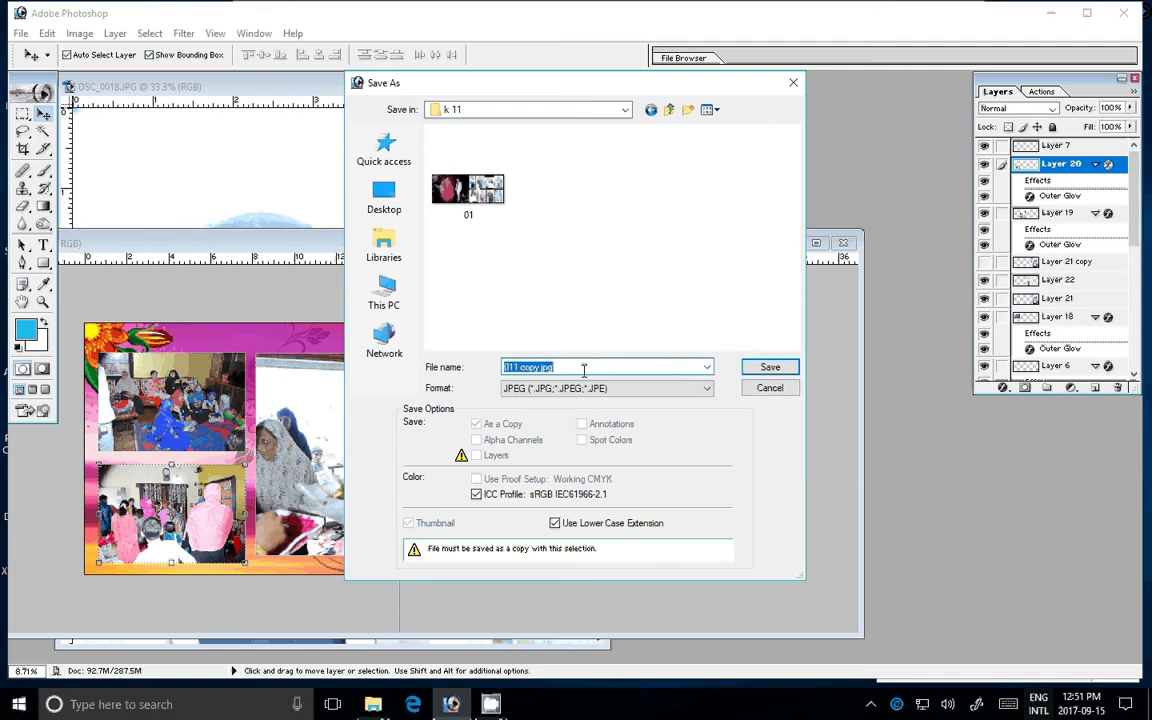
{"action": "type", "text": "02"}
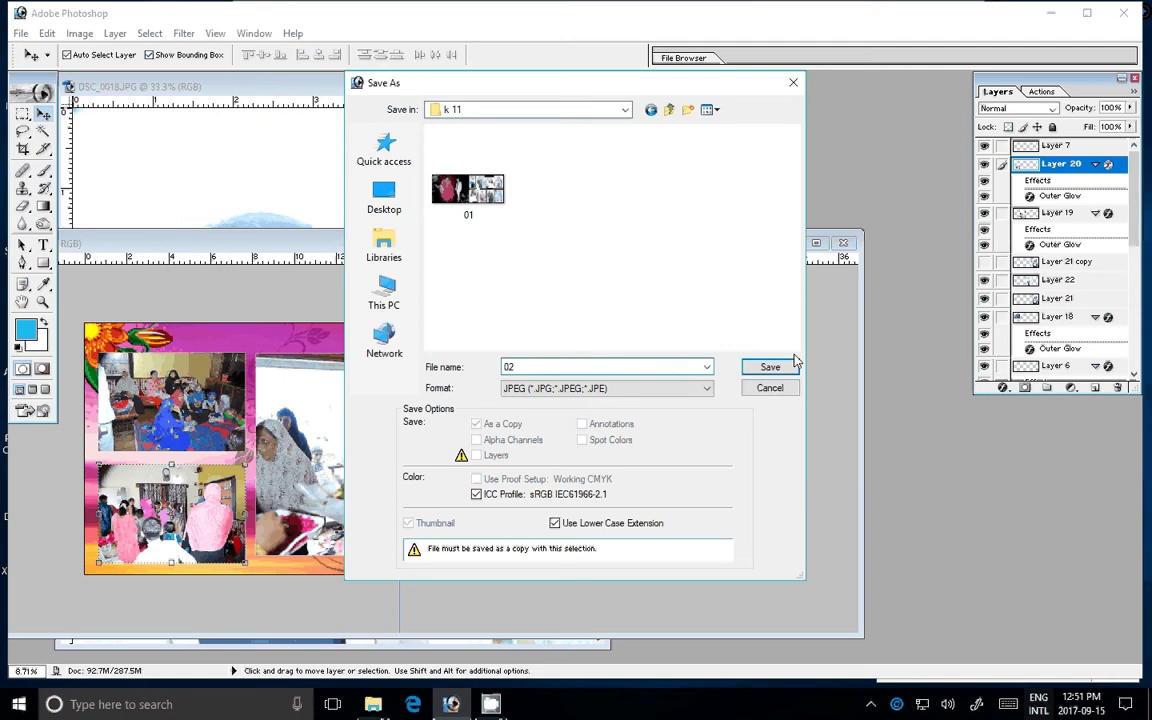
{"action": "left_click", "coordinate": [768, 364]}
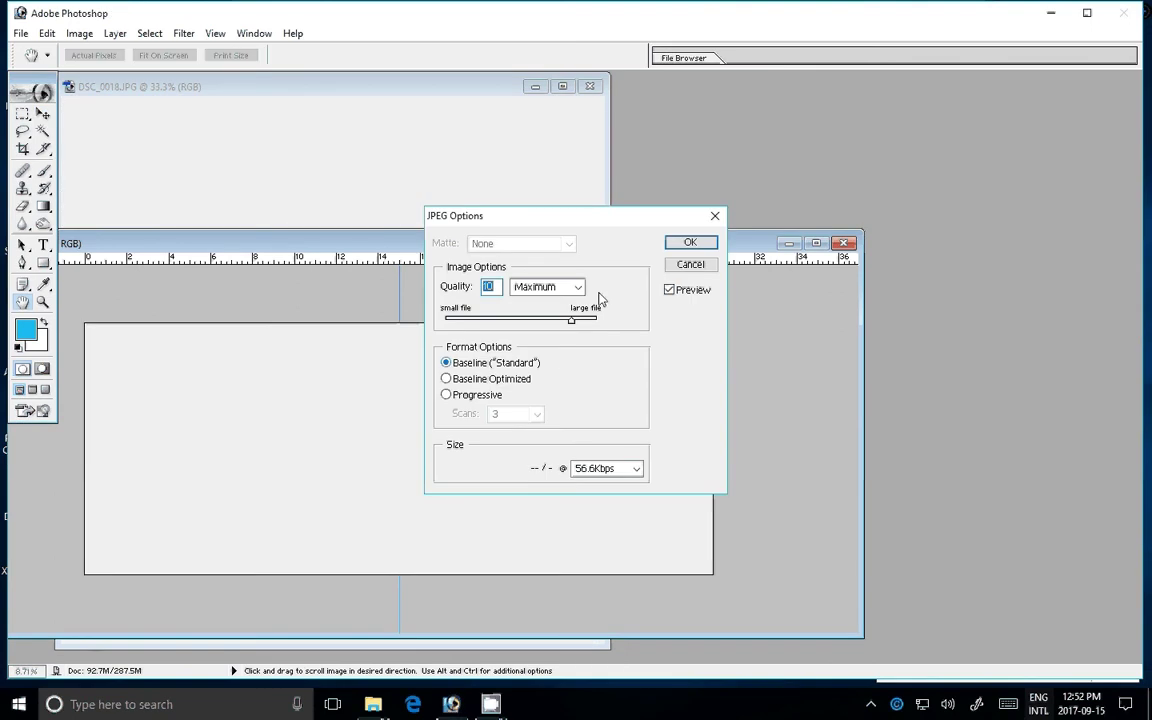
Step: Finish saving JPEG '02' at quality 11, then check it sits beside '01' in k 11
{"action": "type", "text": "11"}
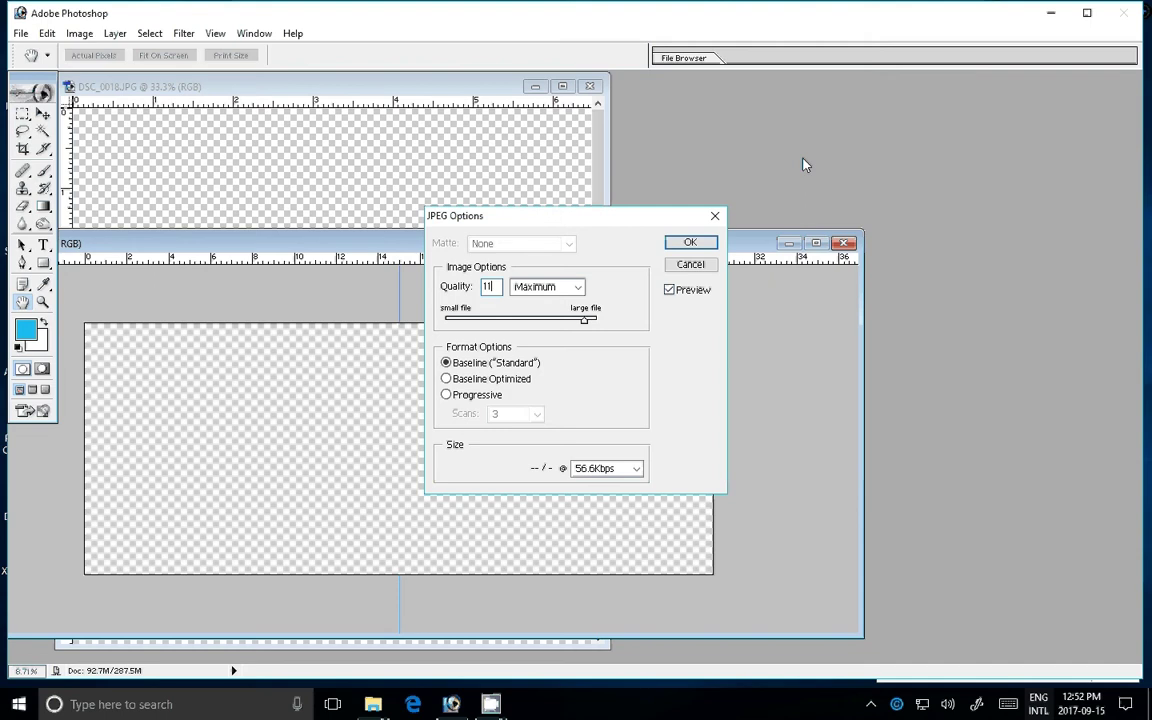
{"action": "left_click", "coordinate": [692, 244]}
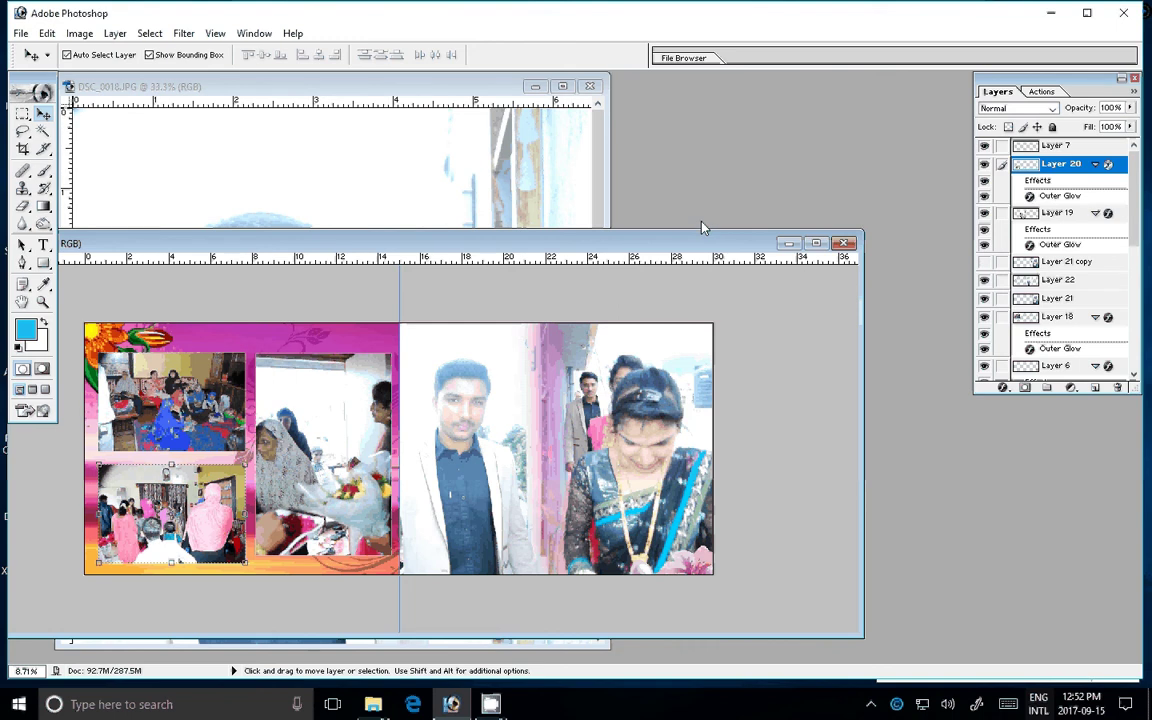
{"action": "key", "text": "ctrl+o"}
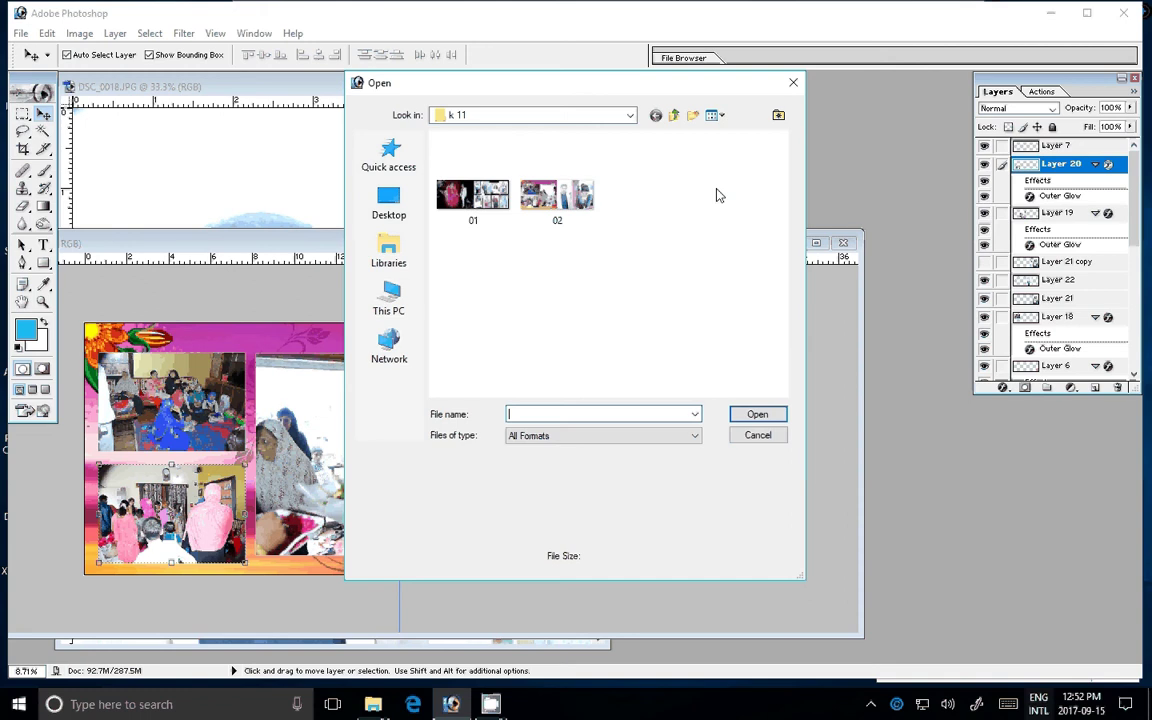
{"action": "left_click", "coordinate": [758, 435]}
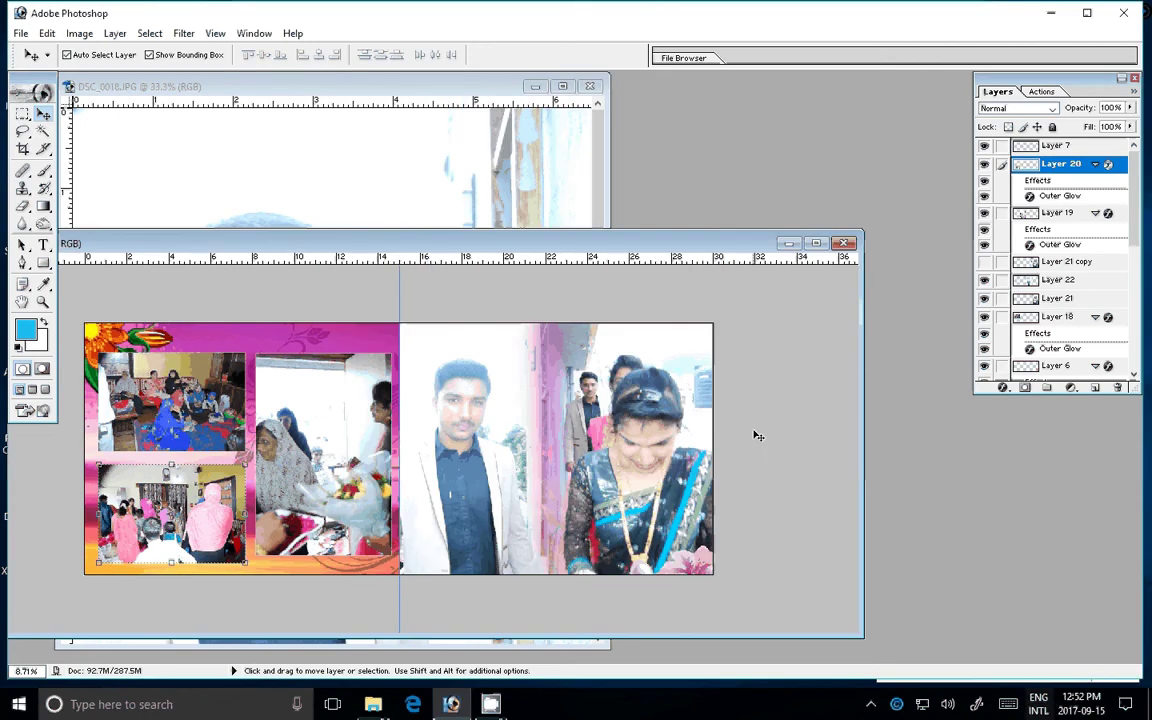
{"action": "left_click", "coordinate": [493, 705]}
{"action": "left_click", "coordinate": [405, 620]}
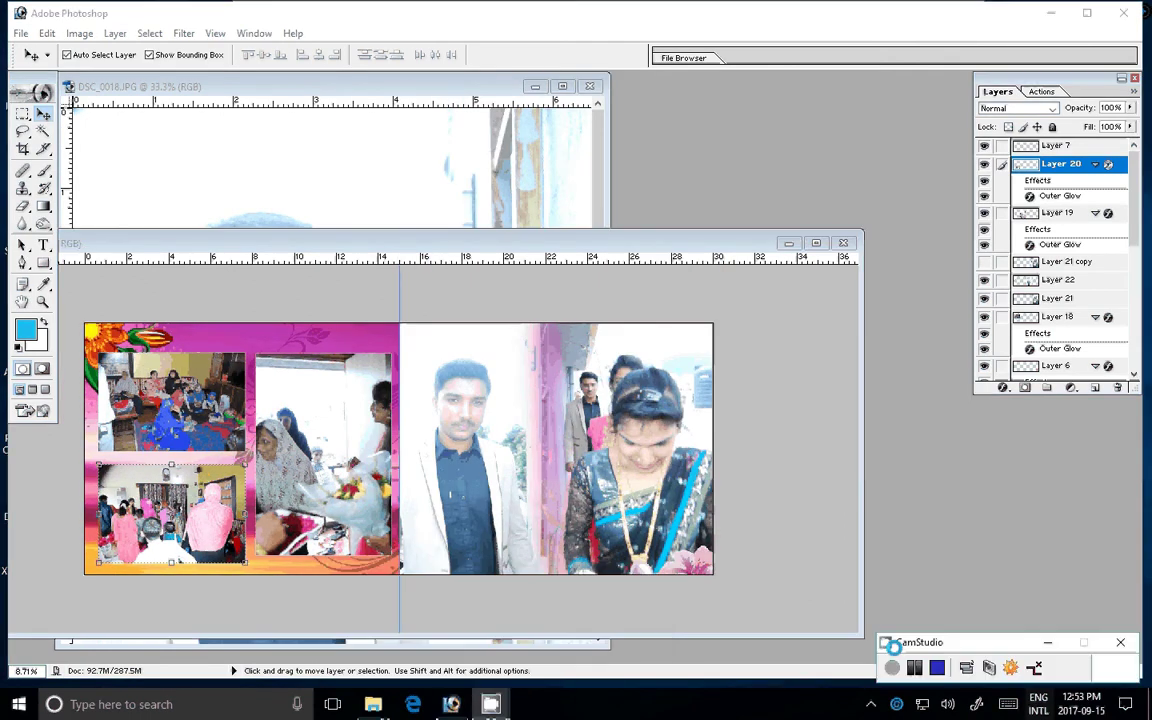